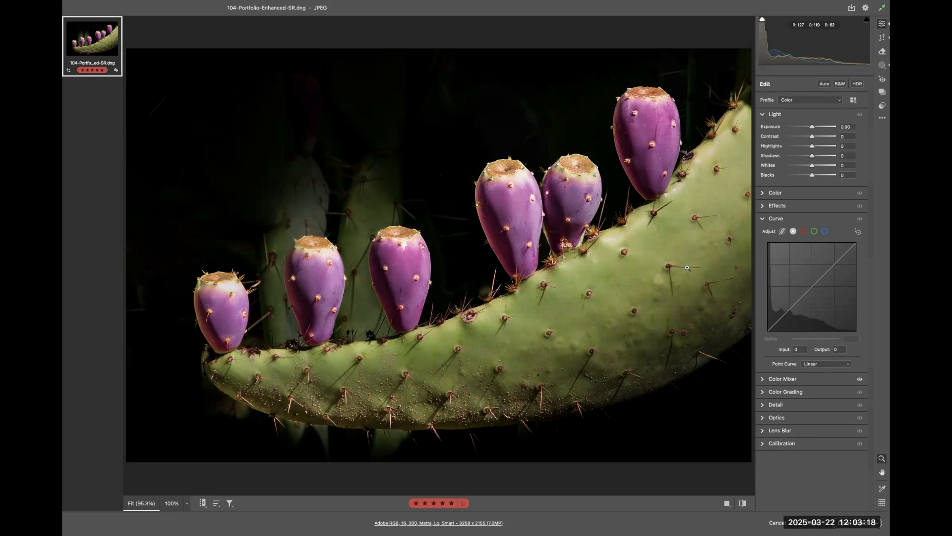
# - Cancel the Camera Raw editing of the cactus photo and switch to the Zoom meeting
pyautogui.press('super+Tab')
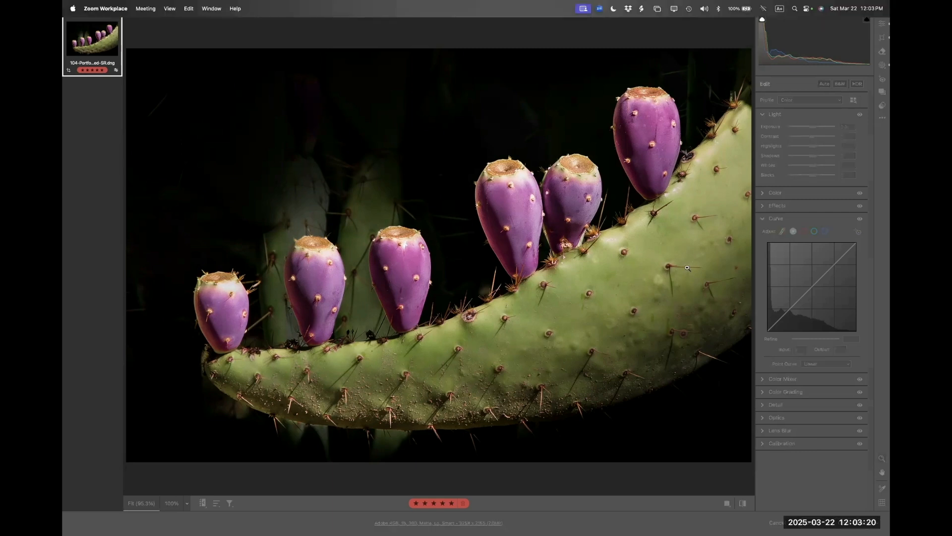
pyautogui.click(688, 268)
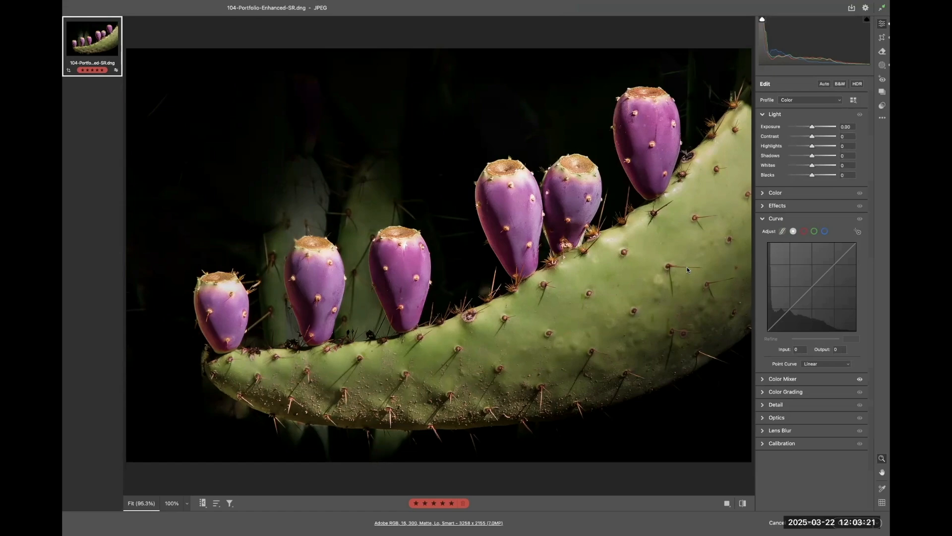
pyautogui.click(779, 522)
pyautogui.press('super+Tab')
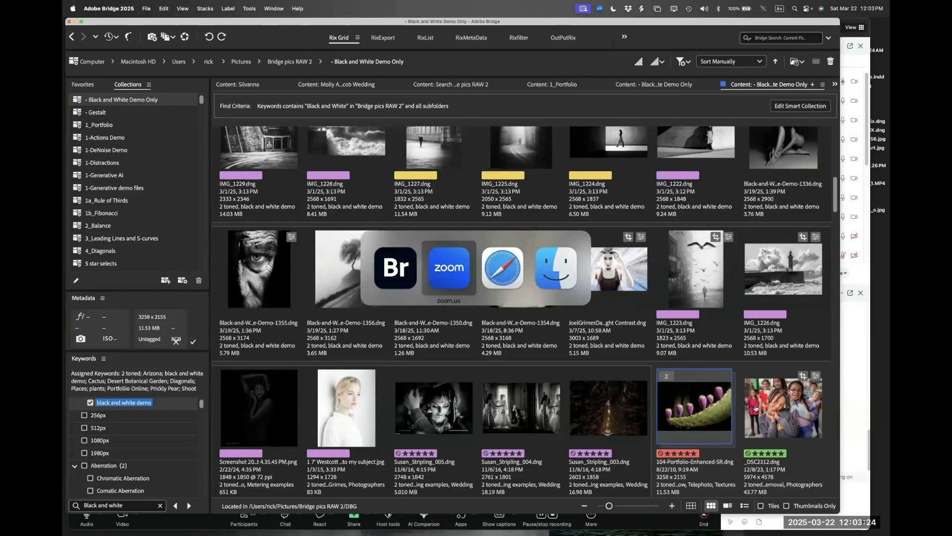
pyautogui.press('super+Tab')
pyautogui.press('super+Tab')
pyautogui.press('super+Tab')
pyautogui.press('super+Tab')
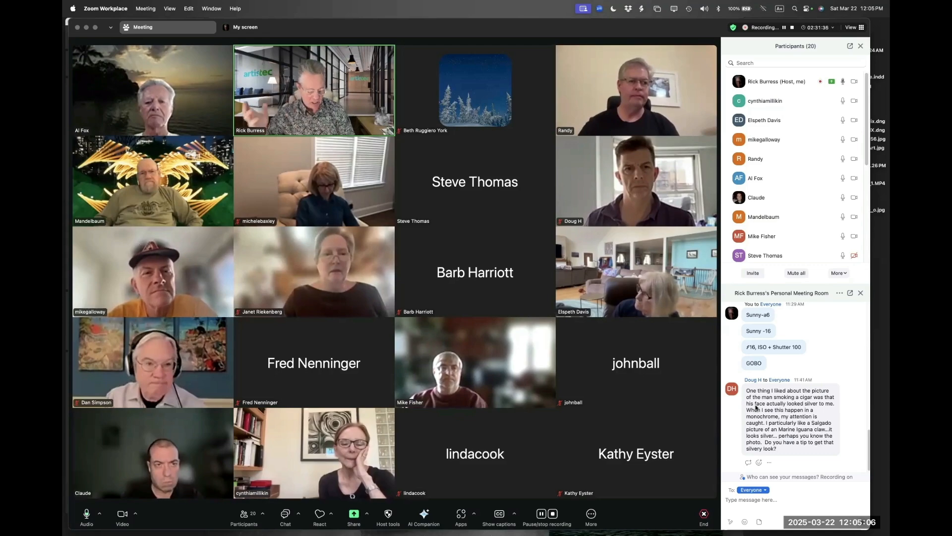
# - Return to Bridge, open 104-Portfolio-Enhanced-SR.dng in Camera Raw and convert it to black and white
pyautogui.press('super+Tab')
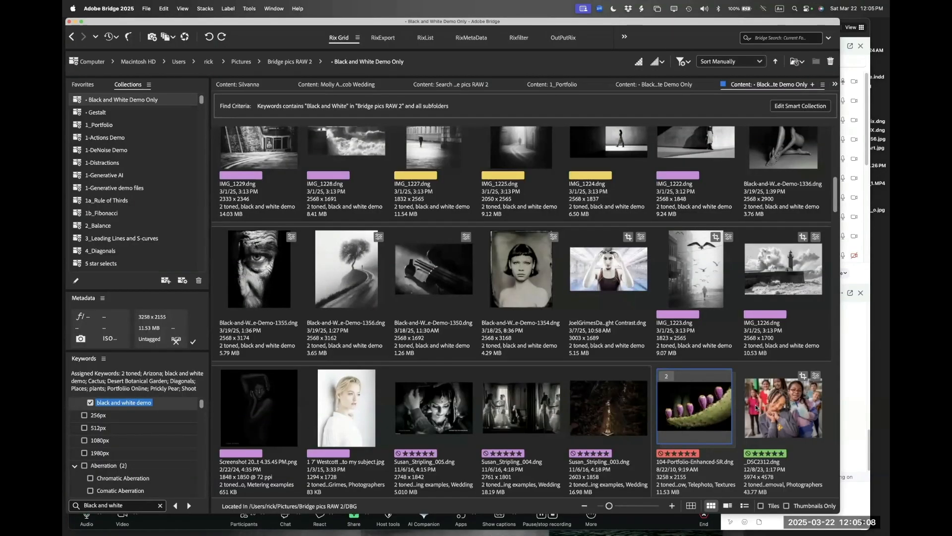
pyautogui.press('super+r')
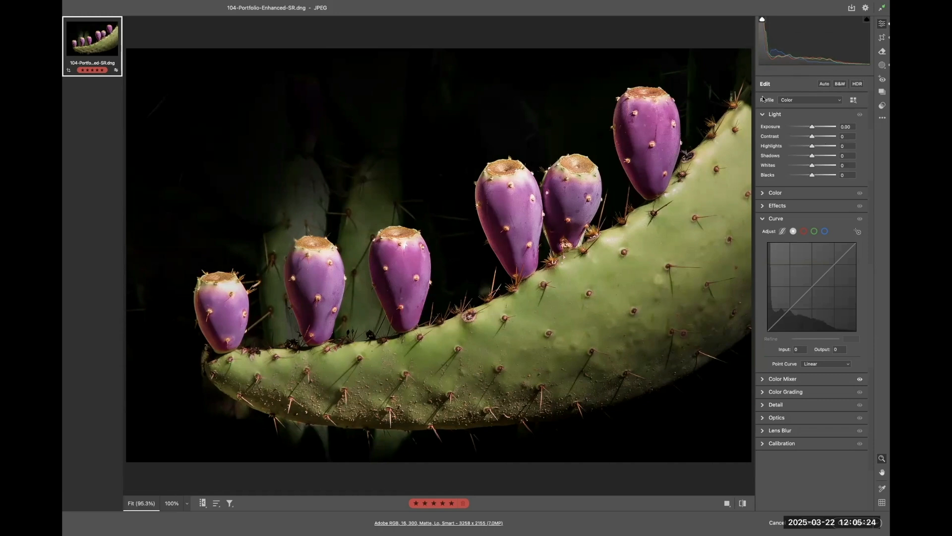
pyautogui.click(840, 83)
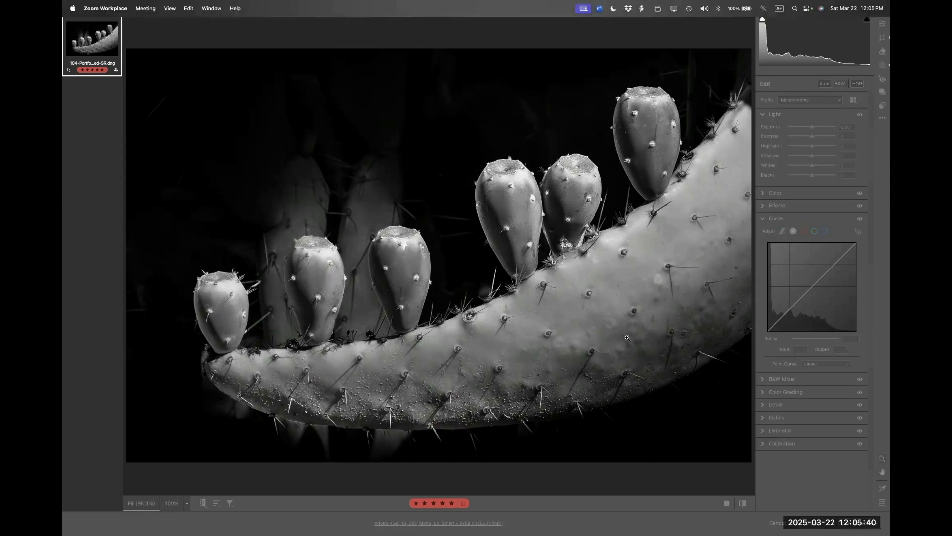
# - Discard the black-and-white conversion by cancelling Camera Raw, and switch back to the Zoom meeting
pyautogui.press('super+Tab')
pyautogui.press('super+Tab')
pyautogui.press('super+Tab')
pyautogui.press('super+Tab')
pyautogui.press('super+Tab')
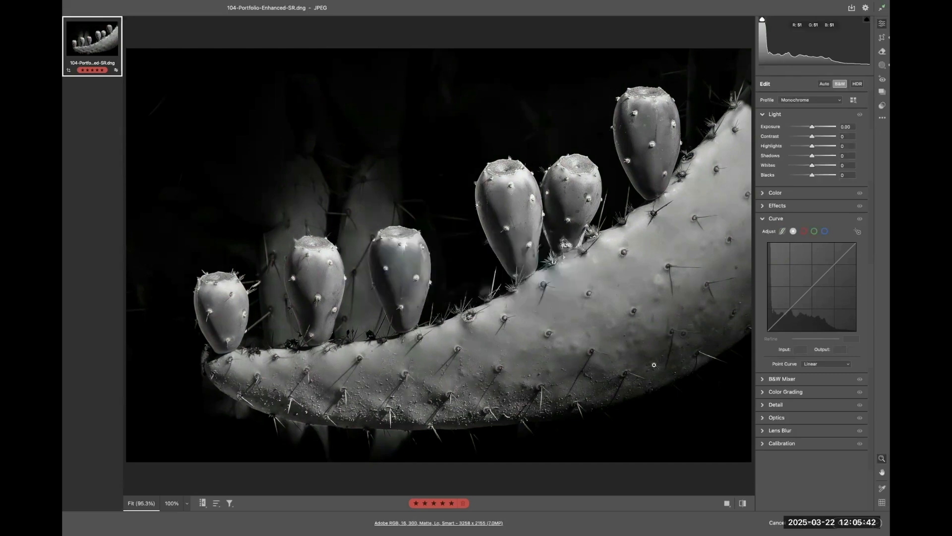
pyautogui.click(785, 529)
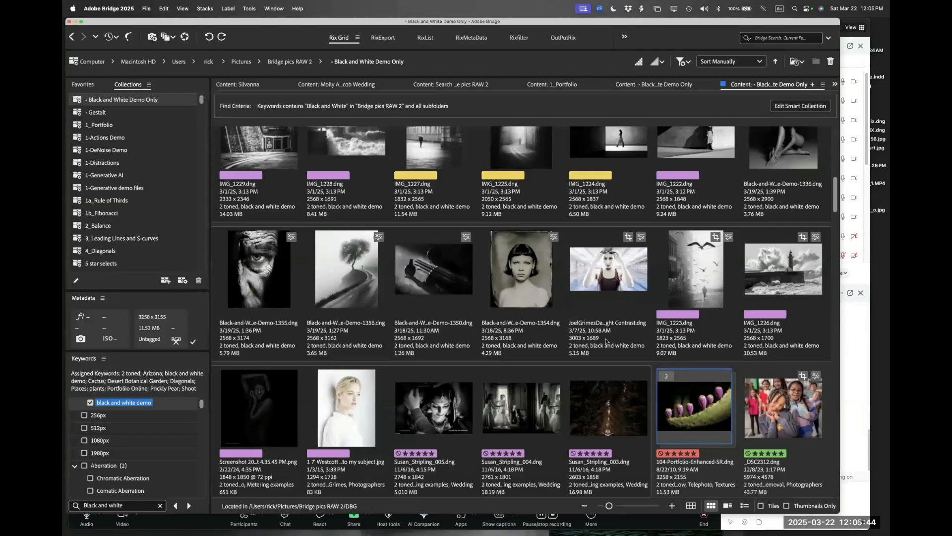
pyautogui.press('super+Tab')
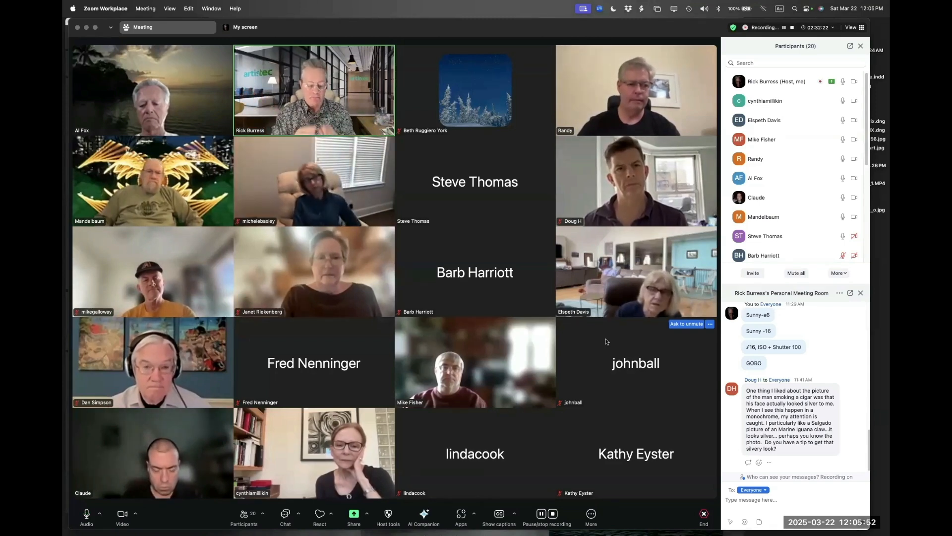
# - Return to Bridge, reopen 104-Portfolio-Enhanced-SR.dng in Camera Raw, and collapse the Curve and Light sections
pyautogui.press('super+Tab')
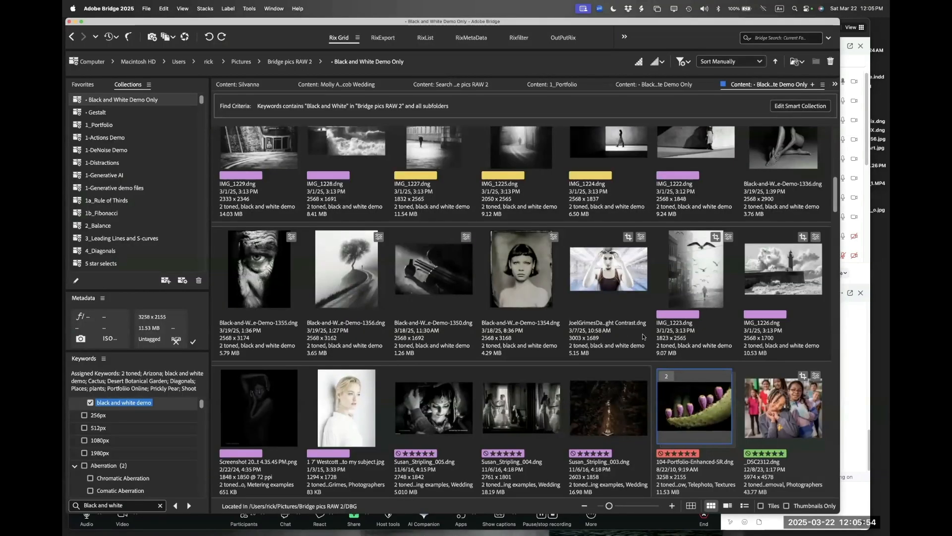
pyautogui.doubleClick(672, 398)
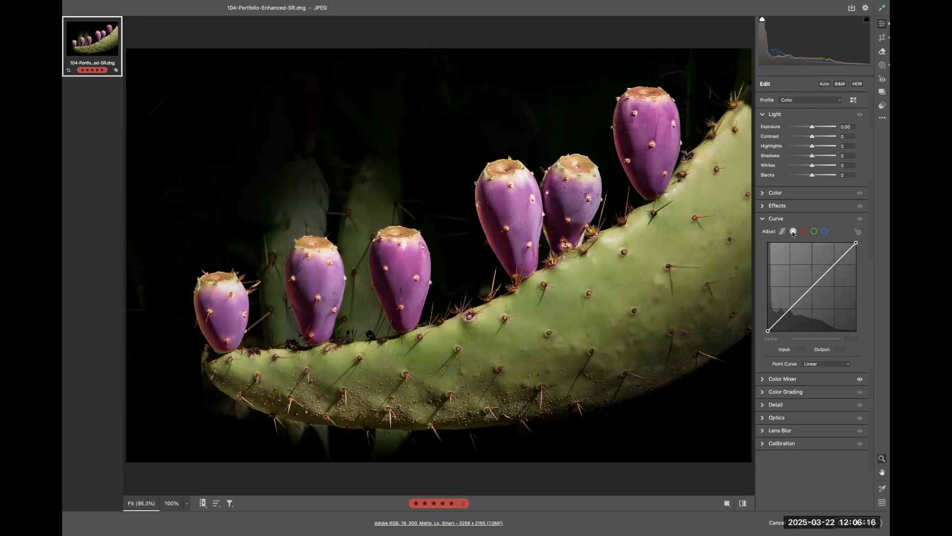
pyautogui.click(763, 220)
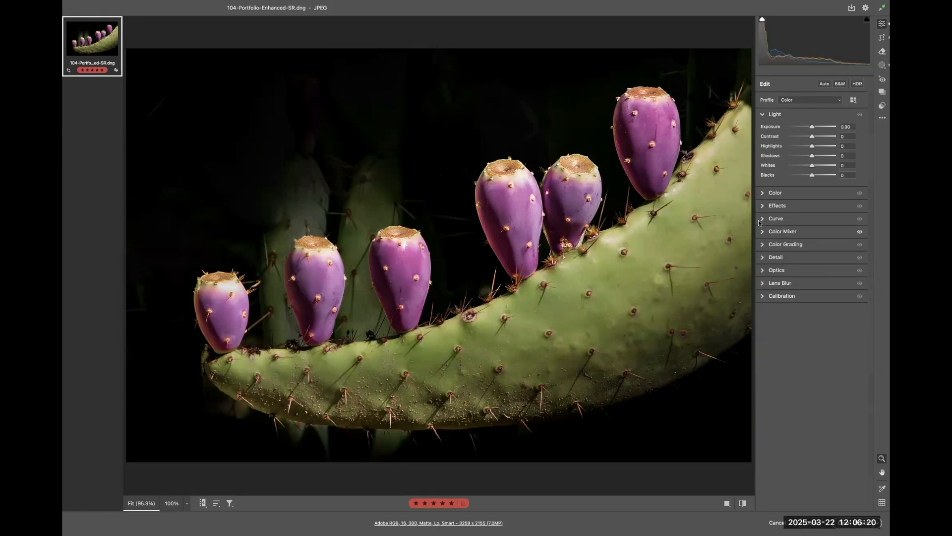
pyautogui.click(764, 115)
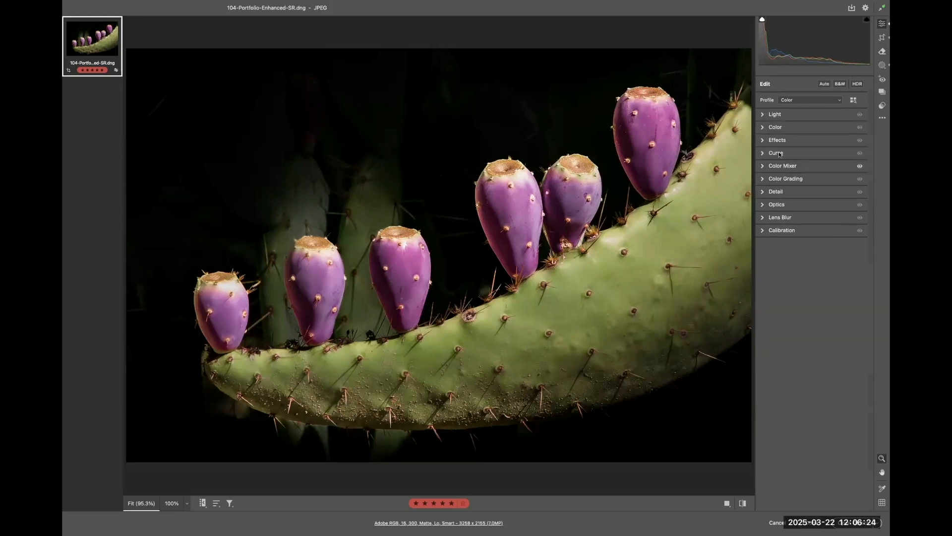
# - Look through the Light, Color, Effects and Curve adjustment sections, leaving all of them collapsed
pyautogui.click(762, 115)
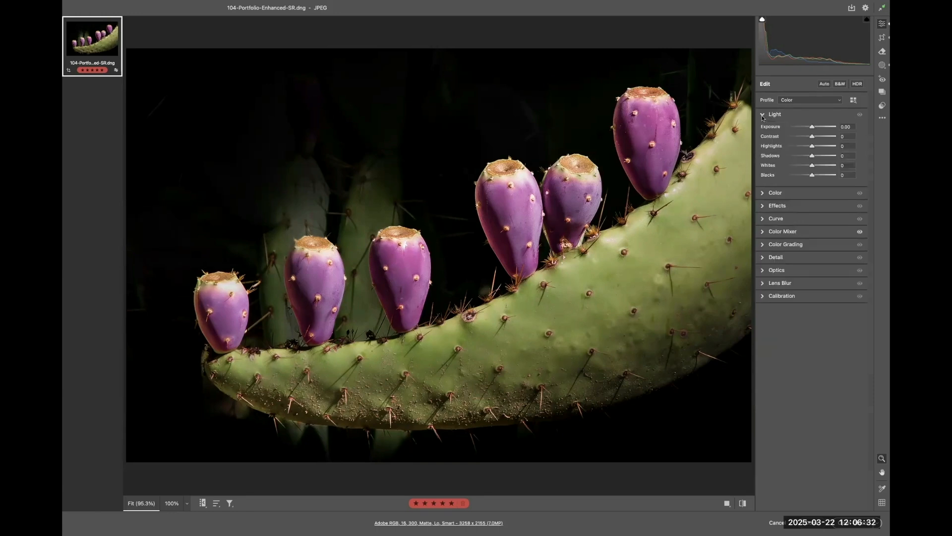
pyautogui.click(763, 193)
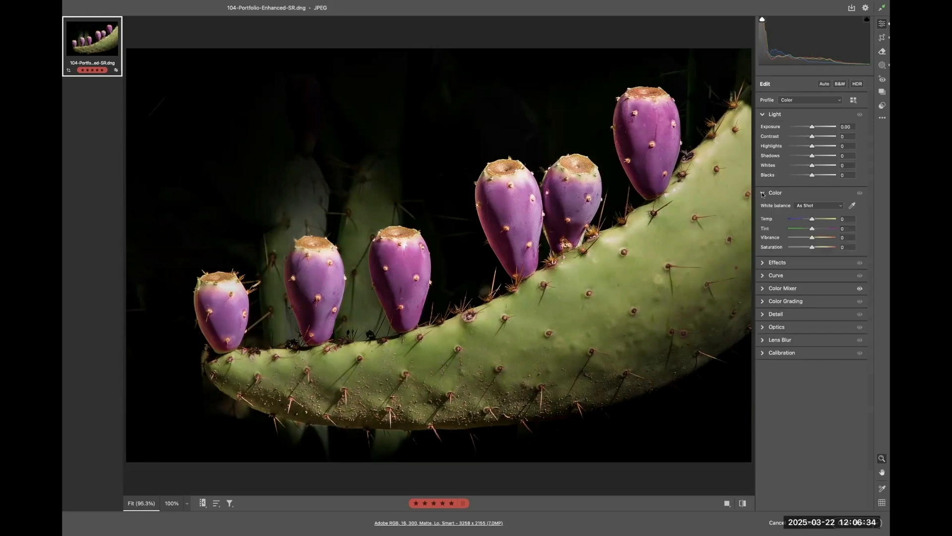
pyautogui.click(763, 193)
pyautogui.click(763, 193)
pyautogui.click(762, 262)
pyautogui.click(762, 263)
pyautogui.click(762, 263)
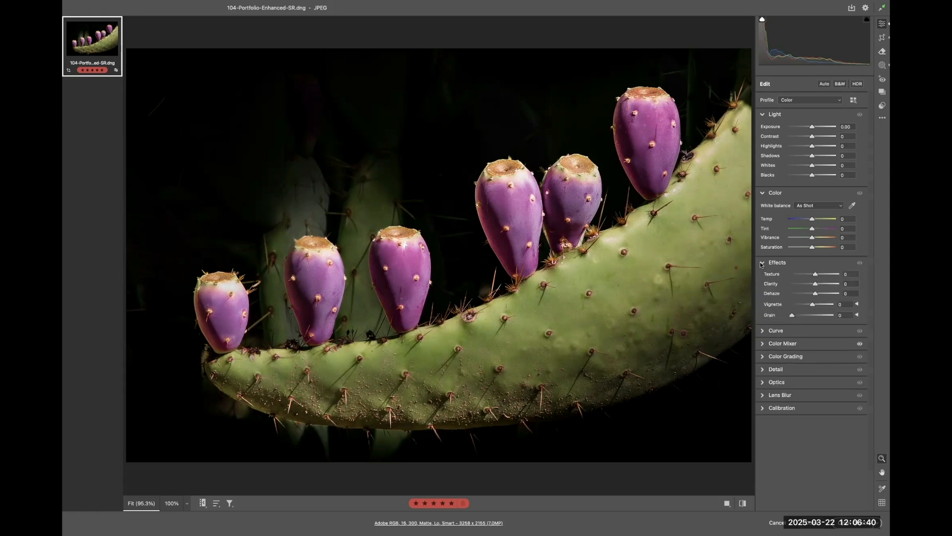
pyautogui.click(762, 331)
pyautogui.click(763, 331)
pyautogui.click(762, 262)
pyautogui.click(762, 193)
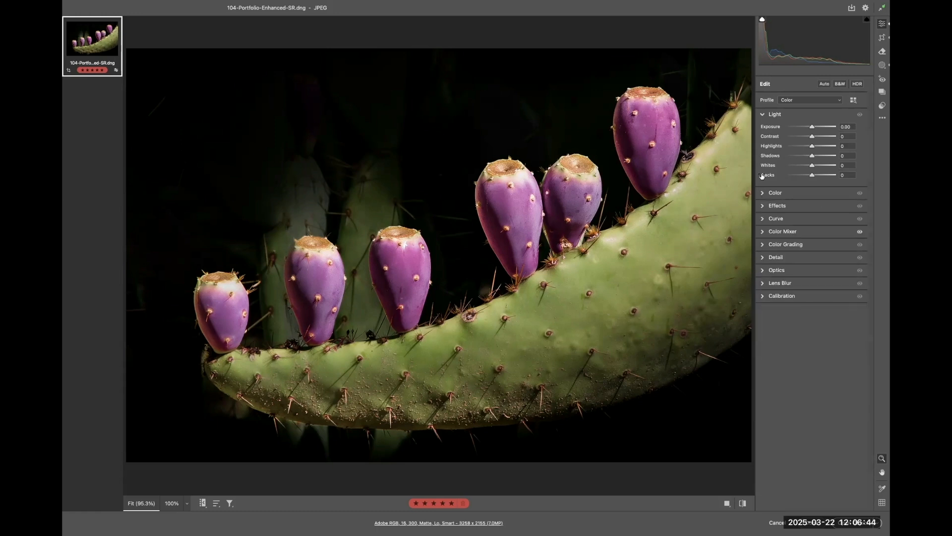
pyautogui.click(762, 114)
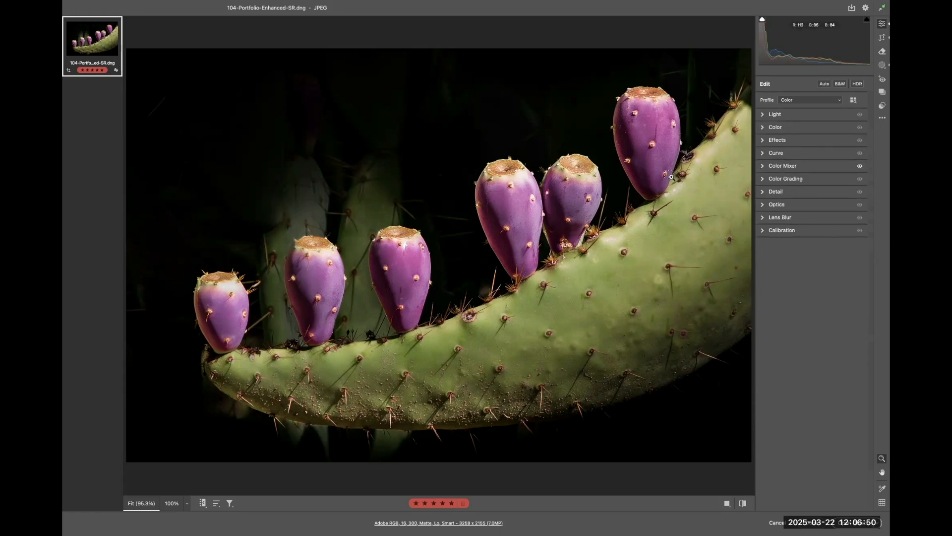
# - Expand the Curve section so the point curve can be edited
pyautogui.press('super+4')
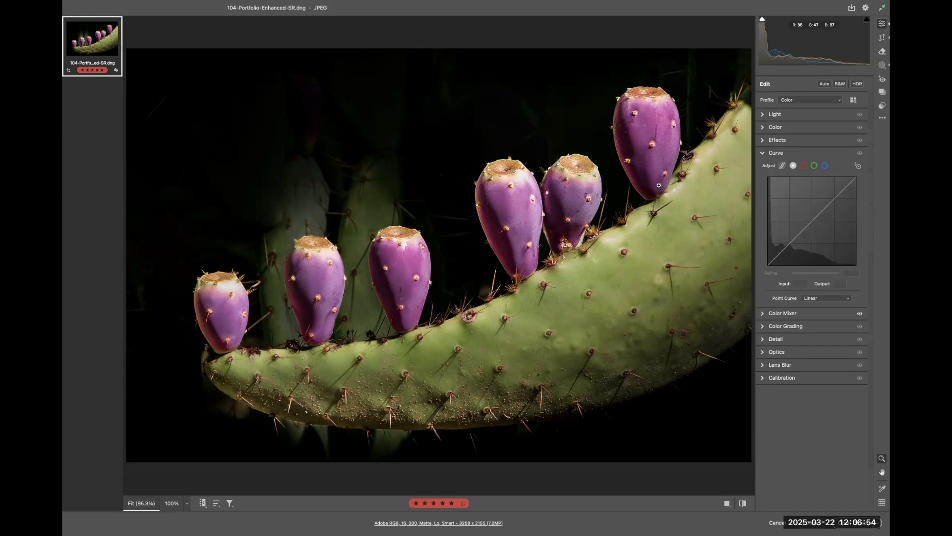
pyautogui.press('super+4')
pyautogui.press('super+4')
pyautogui.press('super+4')
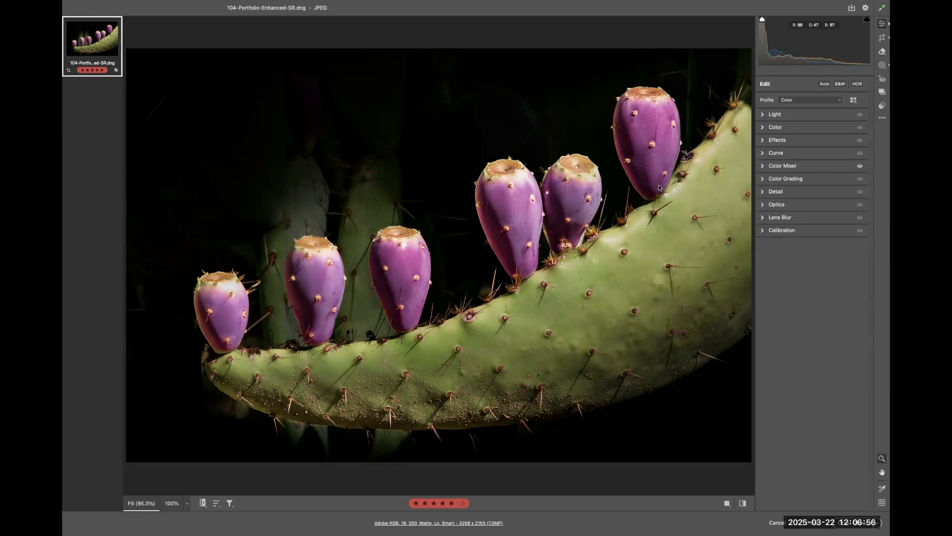
pyautogui.press('super+4')
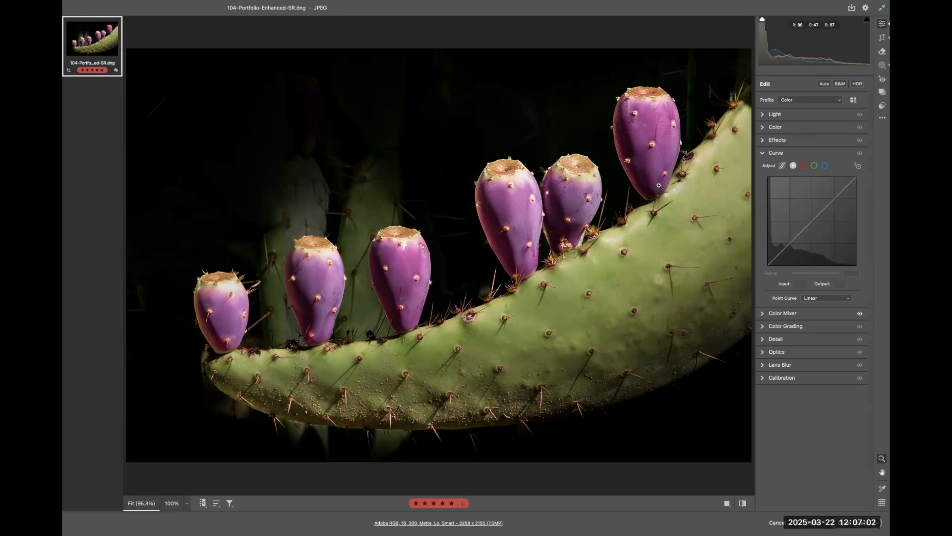
pyautogui.press('super+Tab')
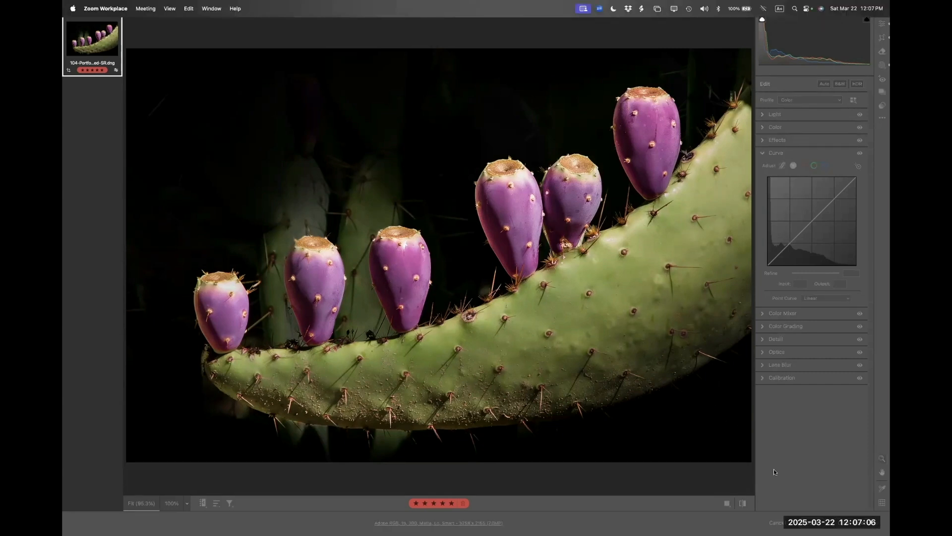
pyautogui.click(802, 236)
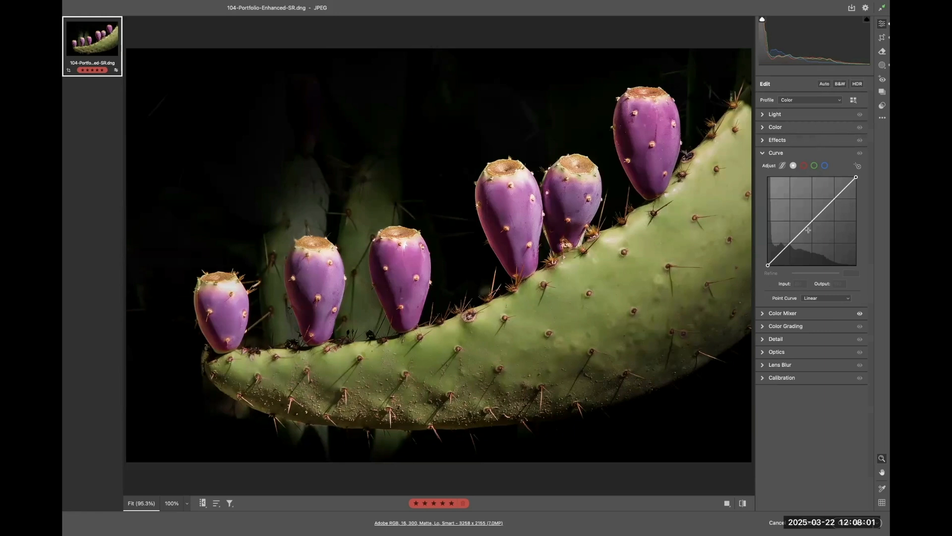
# - Convert the cactus photo to black and white, comparing it with the color version
pyautogui.click(838, 84)
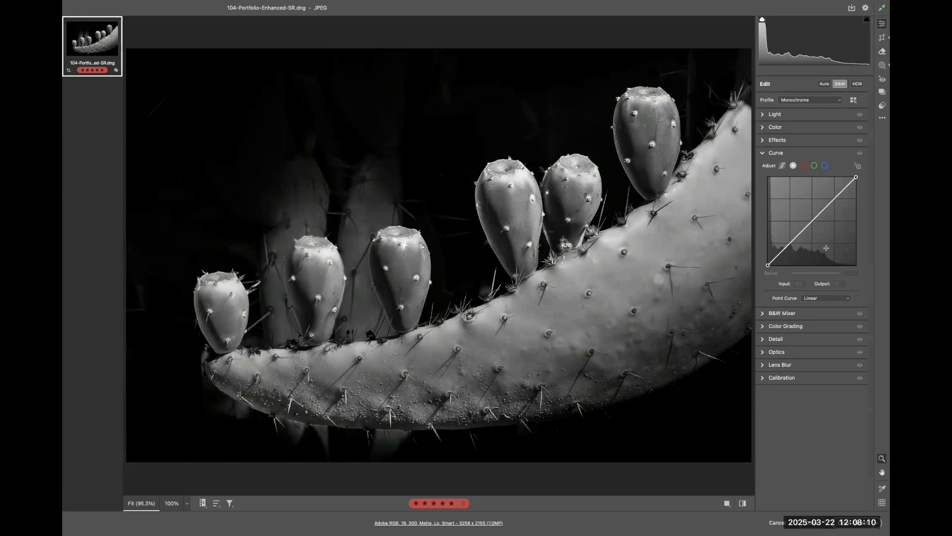
pyautogui.click(839, 84)
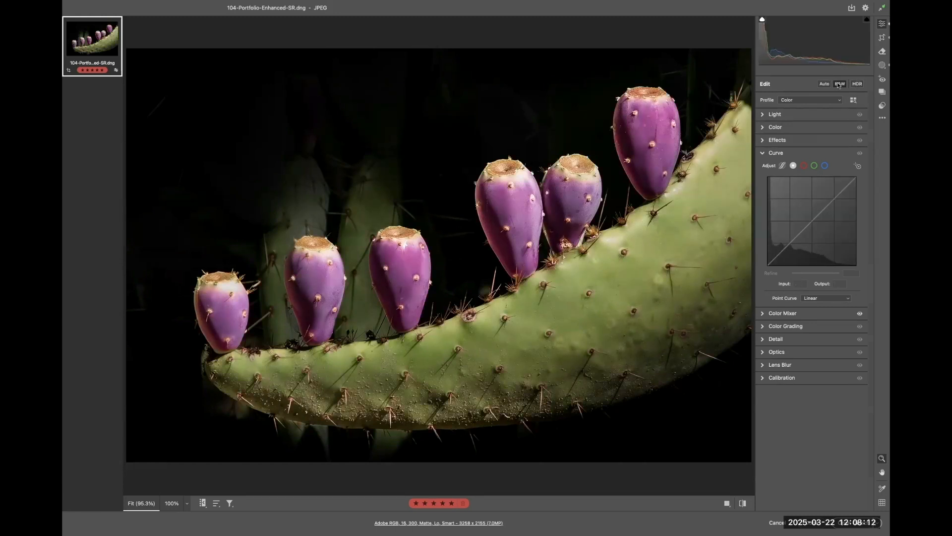
pyautogui.click(839, 85)
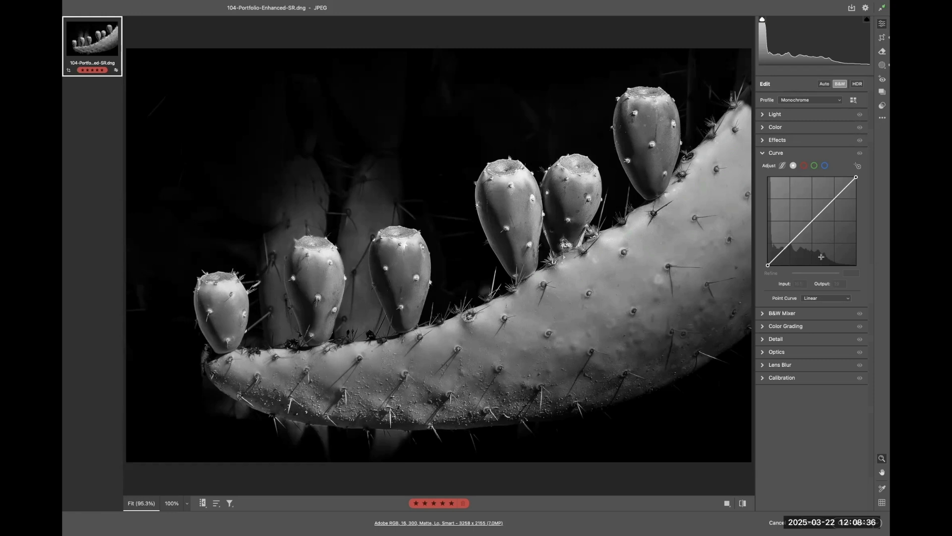
# - Shape an S-curve with a highlight point at input 161, output 212 and a shadow point at input 65, output 48
pyautogui.click(822, 212)
pyautogui.click(789, 243)
pyautogui.moveTo(821, 213); pyautogui.dragTo(824, 192)
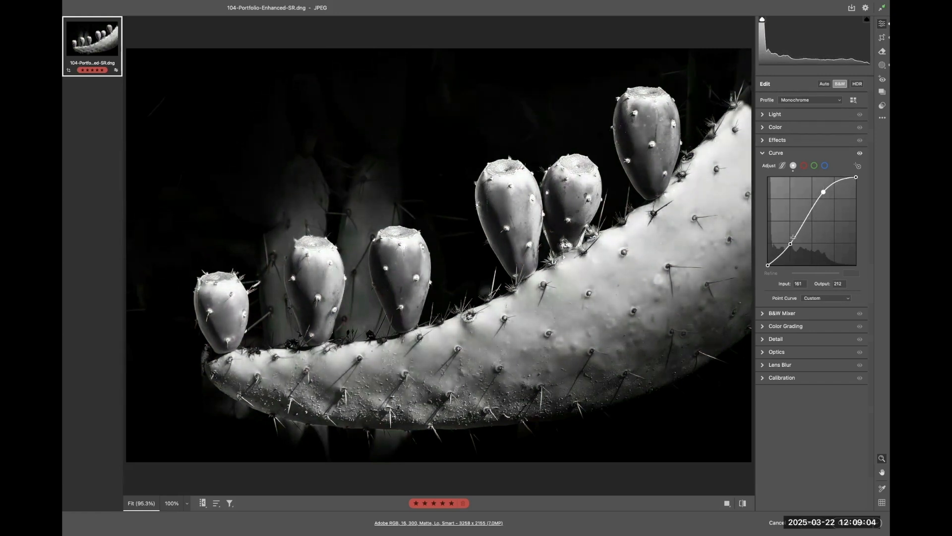
pyautogui.moveTo(790, 244); pyautogui.dragTo(790, 248)
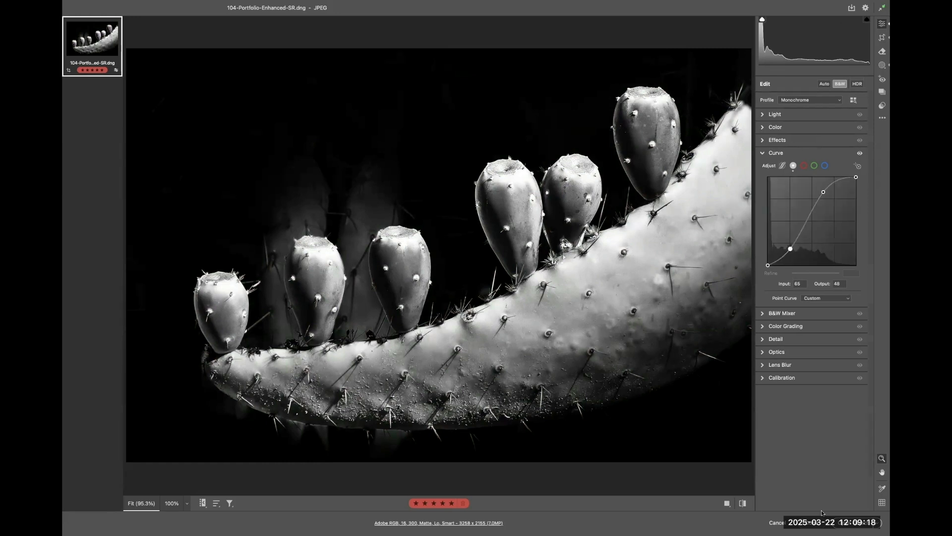
# - Undo the S-curve and remove its points, restoring the linear point curve
pyautogui.keyDown('alt'); pyautogui.click(782, 525); pyautogui.keyUp('alt')
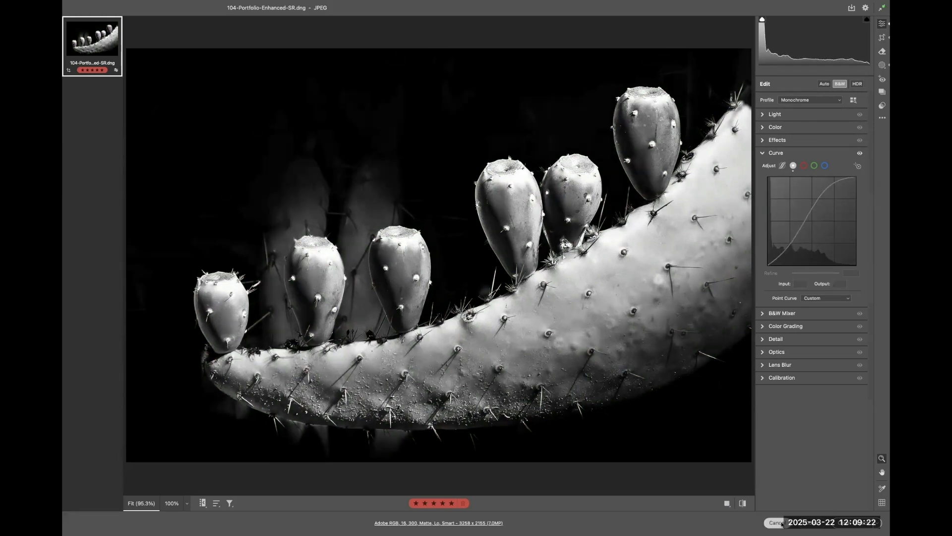
pyautogui.click(822, 212)
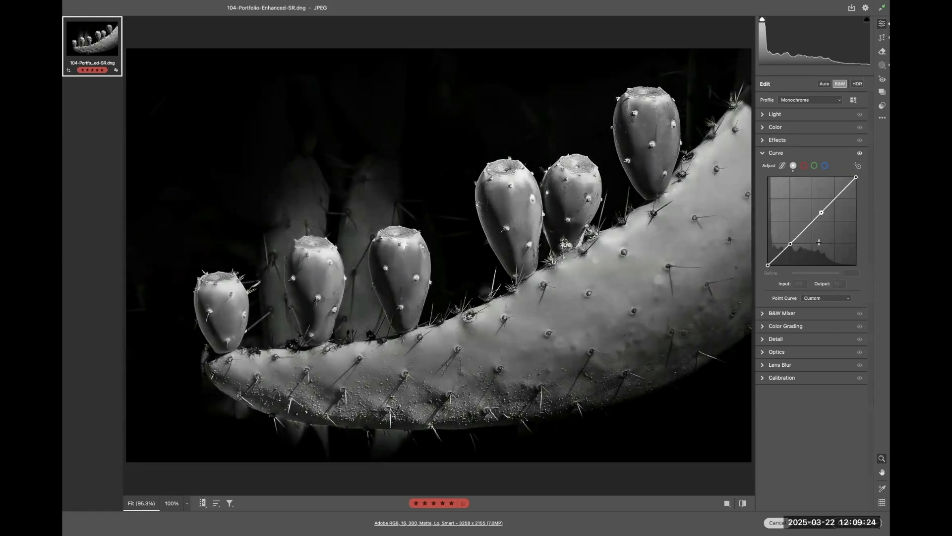
pyautogui.press('super+z')
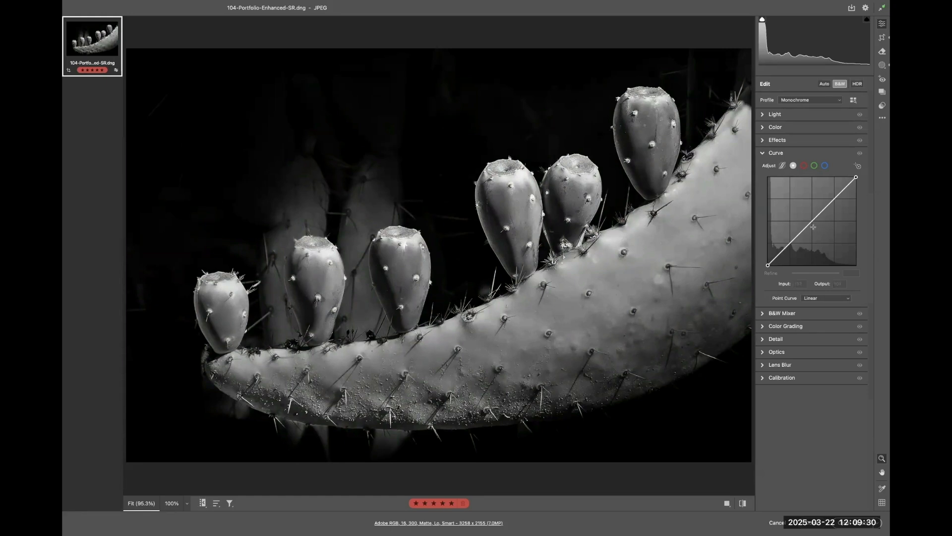
# - Try a midtone curve point at input 125, output 203, at input 129, output 54, and close to the black corner
pyautogui.moveTo(811, 219); pyautogui.dragTo(811, 195)
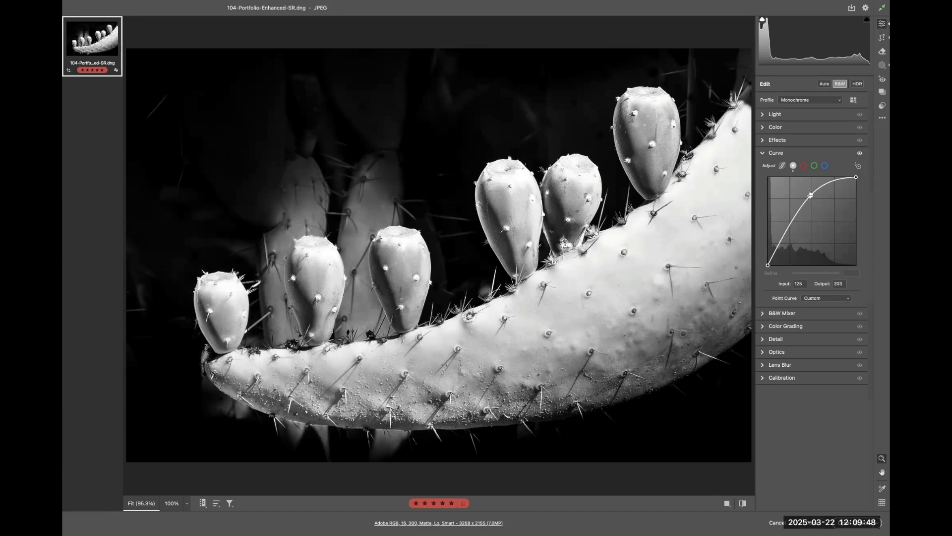
pyautogui.moveTo(811, 195); pyautogui.dragTo(813, 246)
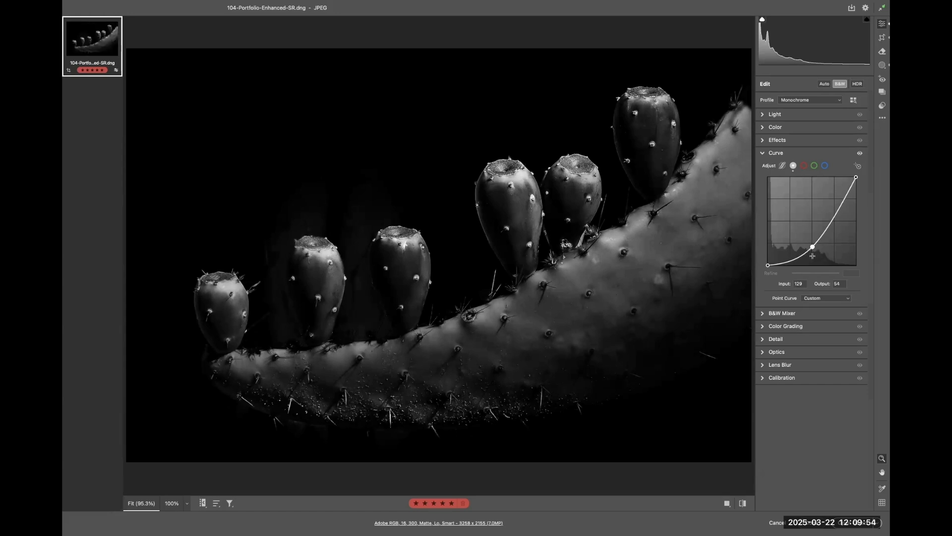
pyautogui.moveTo(812, 247); pyautogui.dragTo(768, 264)
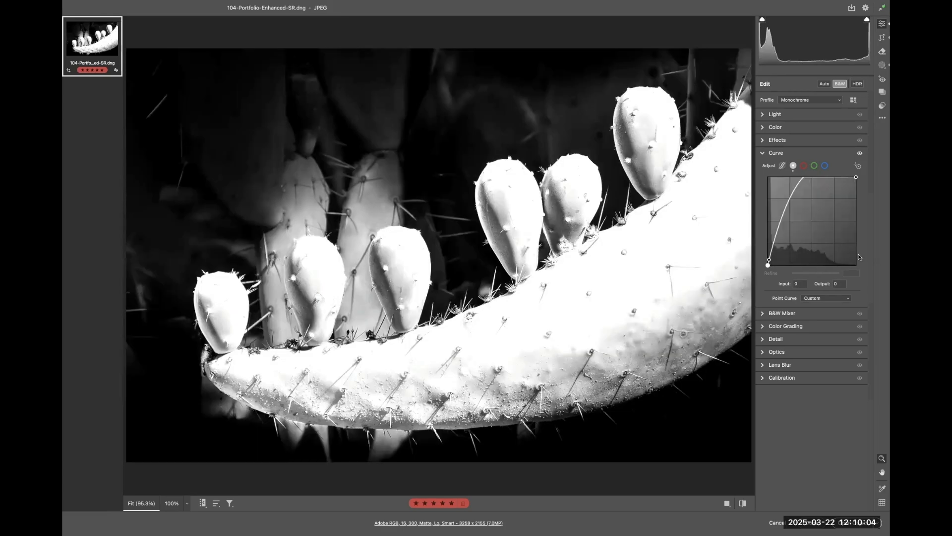
# - Reset all edits on the cactus photo and convert it to black and white again
pyautogui.keyDown('alt'); pyautogui.click(785, 524); pyautogui.keyUp('alt')
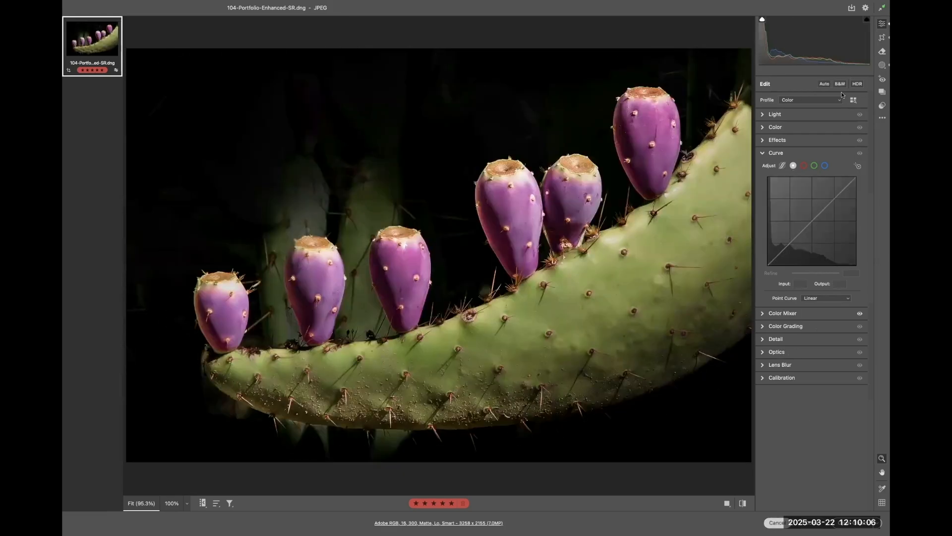
pyautogui.click(840, 84)
# - Add a highlight point at input 206, output 205, try a midtone point at input 128, output 75, and clear the curve
pyautogui.click(839, 195)
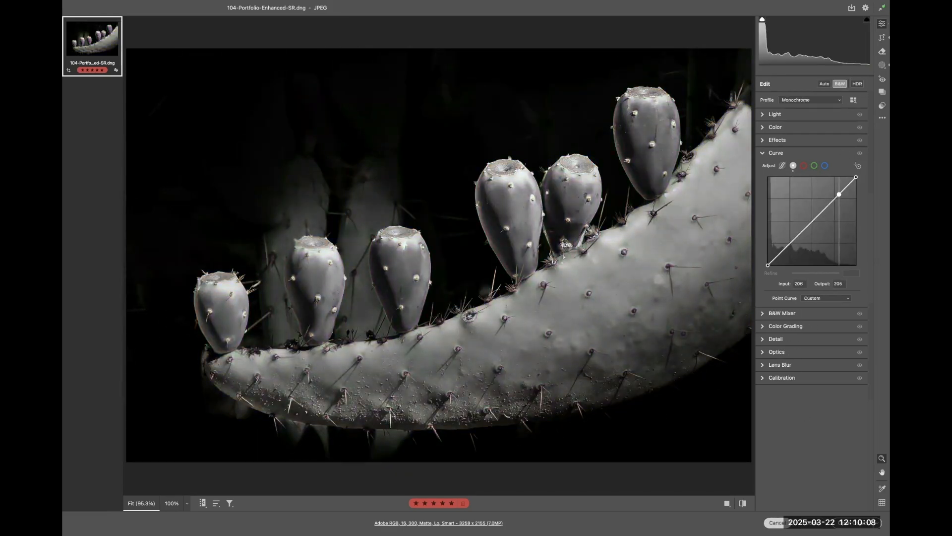
pyautogui.moveTo(785, 247); pyautogui.dragTo(812, 240)
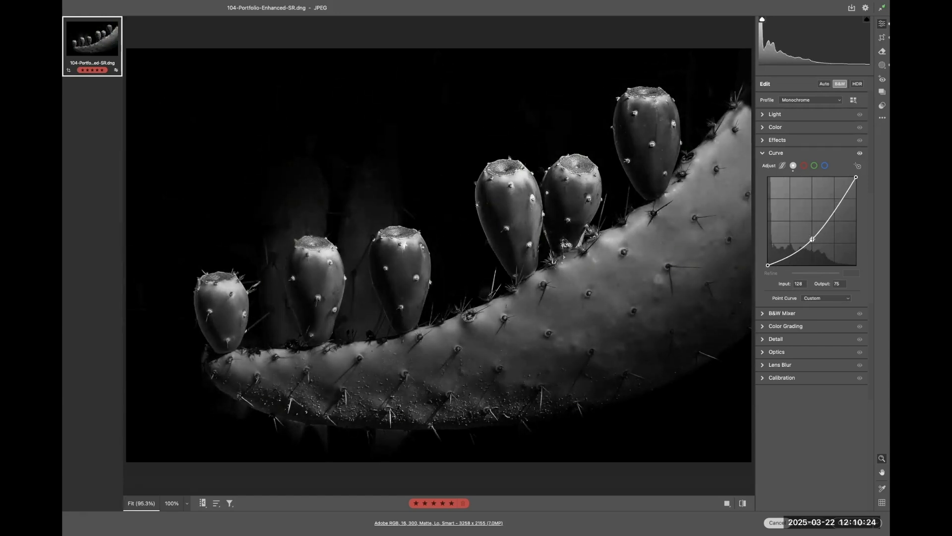
pyautogui.moveTo(812, 239); pyautogui.dragTo(813, 295)
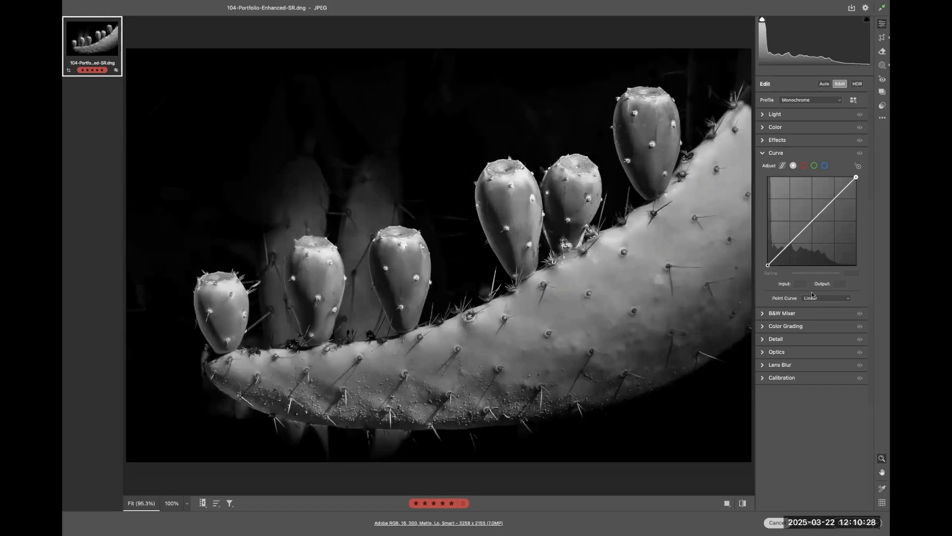
# - Add test points in the middle of the curve and remove each by pulling it off the graph
pyautogui.click(805, 226)
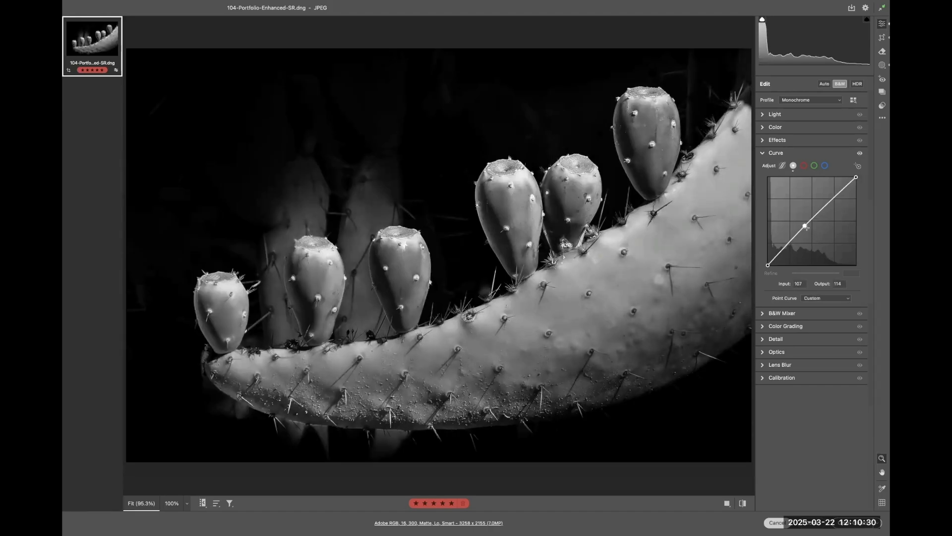
pyautogui.moveTo(805, 226); pyautogui.dragTo(744, 208)
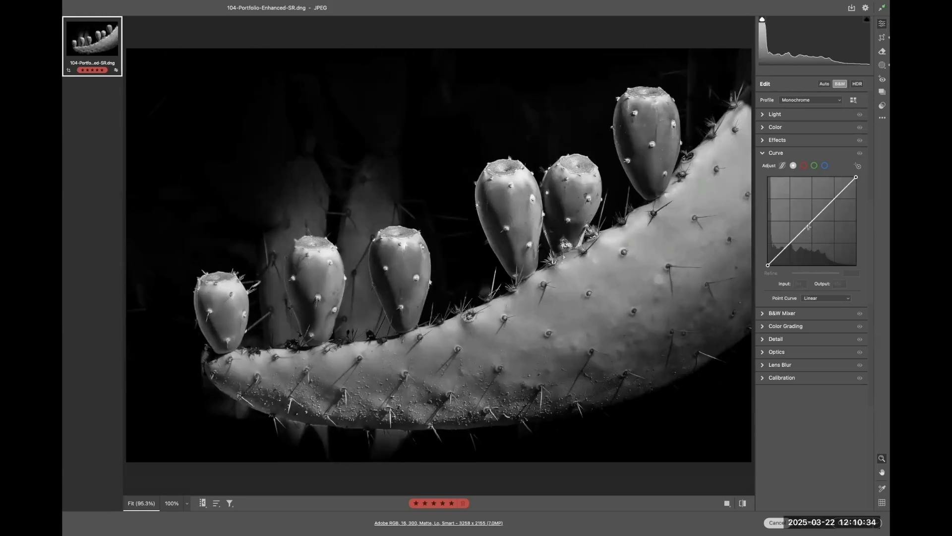
pyautogui.moveTo(808, 227); pyautogui.dragTo(815, 171)
pyautogui.moveTo(814, 213); pyautogui.dragTo(819, 308)
# - Shape an S-curve with a highlight point at input 195, output 230 and a shadow point at input 65, output 34
pyautogui.click(834, 198)
pyautogui.click(789, 243)
pyautogui.moveTo(836, 198); pyautogui.dragTo(835, 185)
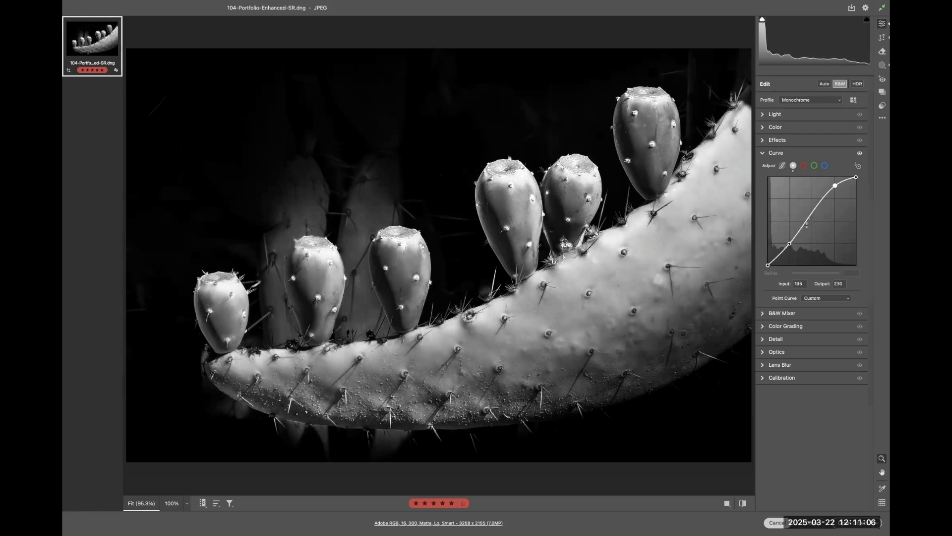
pyautogui.moveTo(791, 243); pyautogui.dragTo(791, 253)
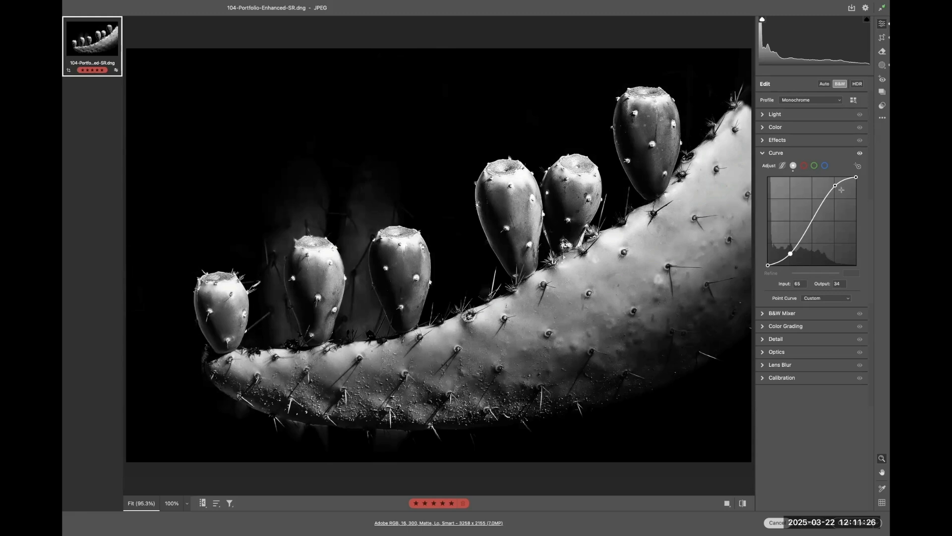
# - Flatten the contrast by moving the highlight point to input 194, output 132 and the shadow point to input 61, output 108
pyautogui.moveTo(835, 186); pyautogui.dragTo(835, 220)
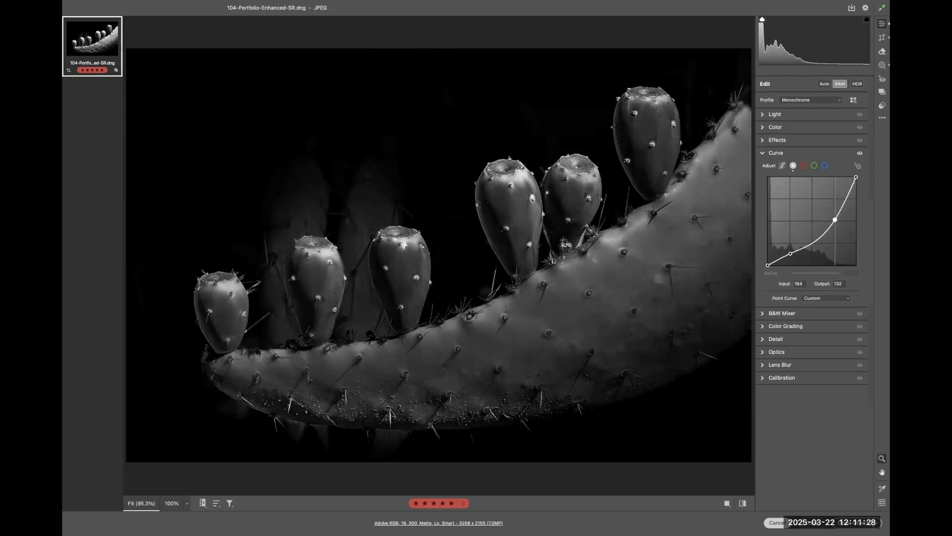
pyautogui.moveTo(791, 254); pyautogui.dragTo(788, 228)
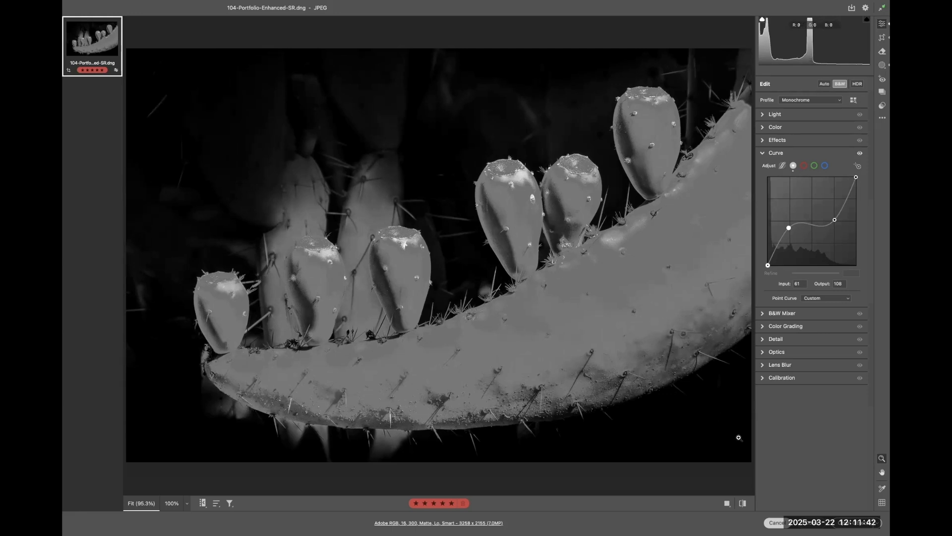
# - Reset the cactus photo's edits and, after checking the Zoom meeting, return and convert it to black and white again
pyautogui.keyDown('alt'); pyautogui.click(777, 520); pyautogui.keyUp('alt')
pyautogui.press('super+Tab')
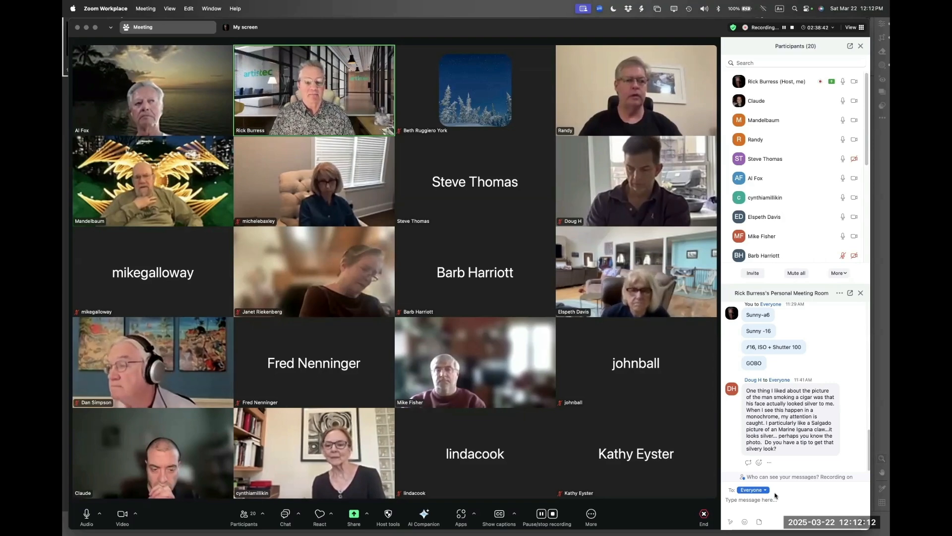
pyautogui.press('super+Tab')
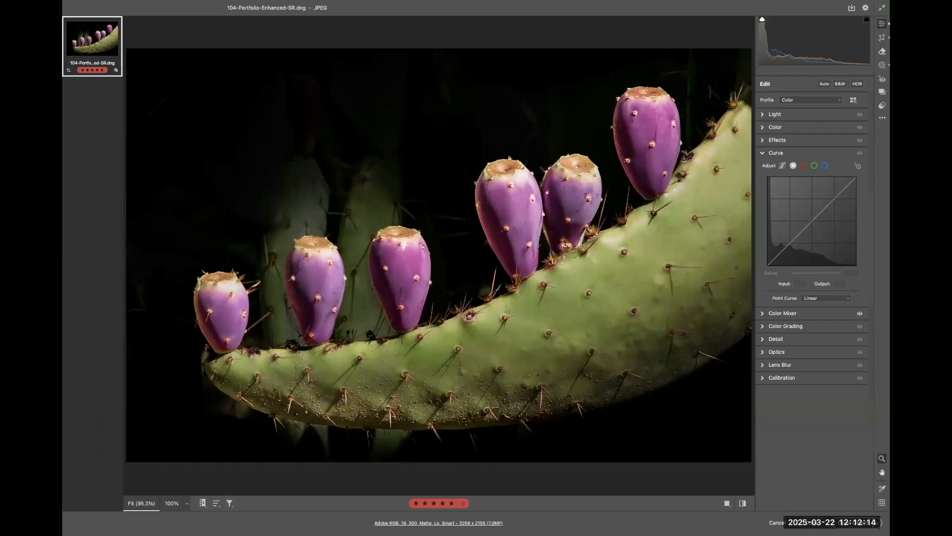
pyautogui.press('alt')
pyautogui.click(839, 84)
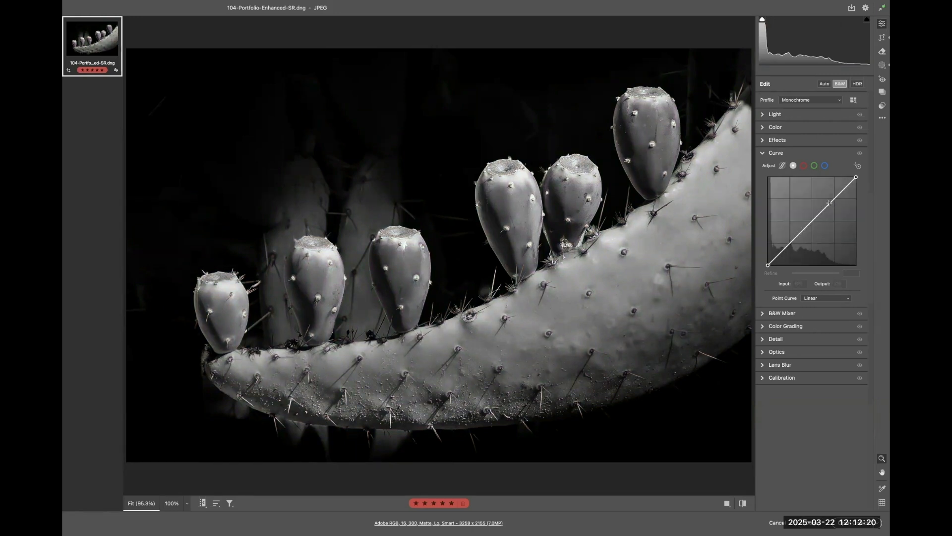
# - Shape an S-curve with a raised highlight point and a shadow point at input 66, output 44
pyautogui.moveTo(829, 204); pyautogui.dragTo(829, 192)
pyautogui.moveTo(790, 234); pyautogui.dragTo(791, 249)
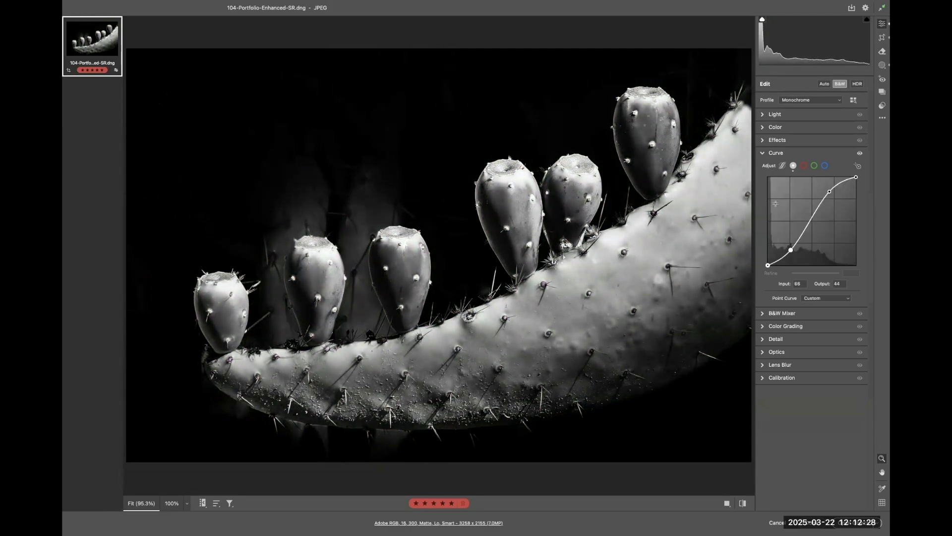
# - Reverse the S-curve with the highlight point at input 187, output 141 and the shadow point at input 66, output 104, and remove both points
pyautogui.moveTo(829, 191); pyautogui.dragTo(833, 217)
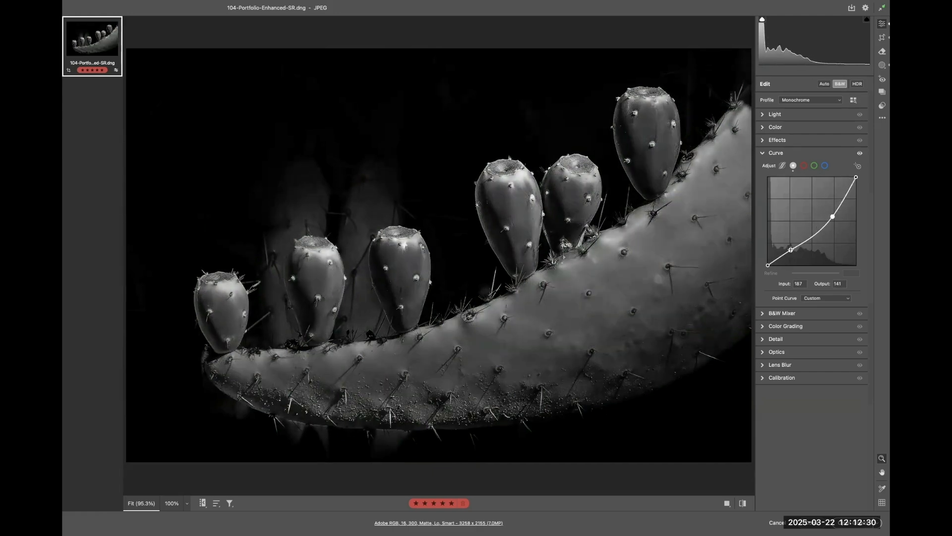
pyautogui.moveTo(790, 249); pyautogui.dragTo(791, 229)
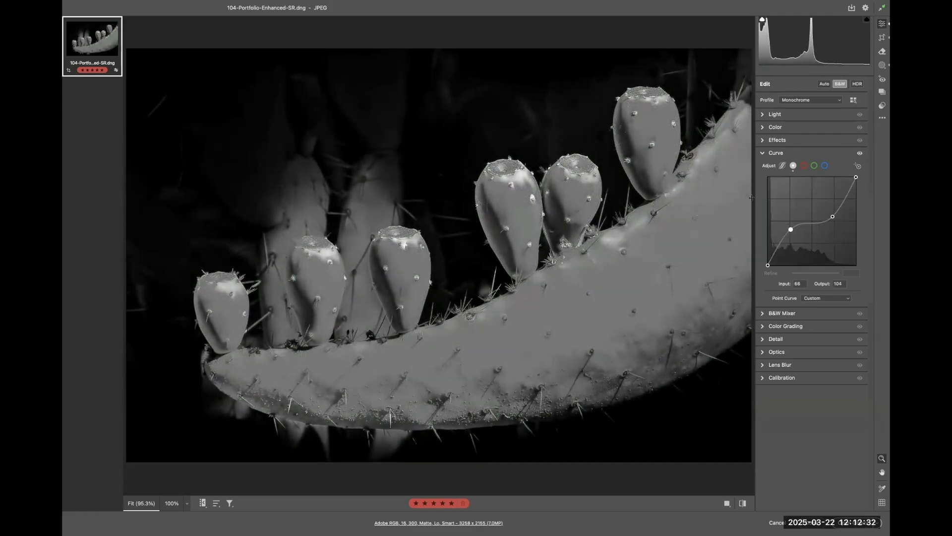
pyautogui.doubleClick(791, 230)
pyautogui.doubleClick(833, 217)
# - Check the Zoom meeting window and return to the cactus photo
pyautogui.press('super+Tab')
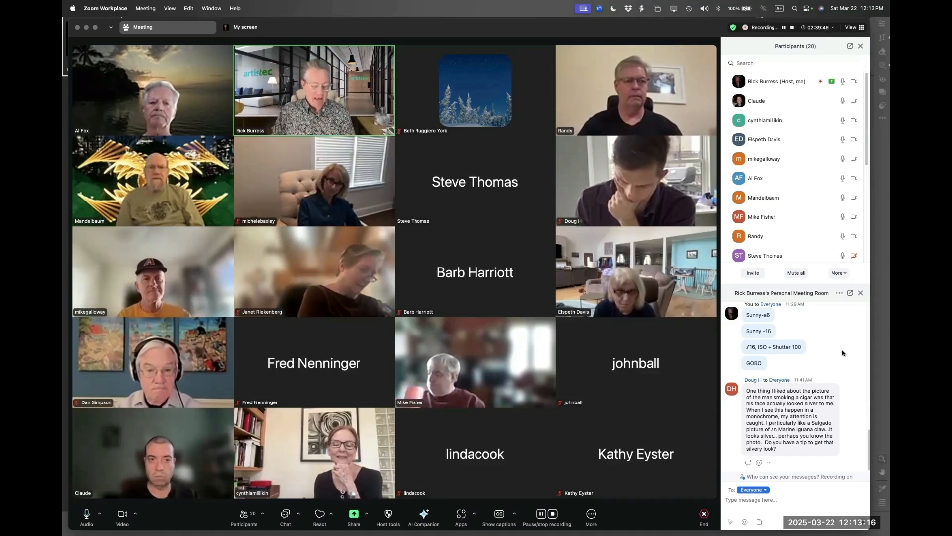
pyautogui.press('super+Tab')
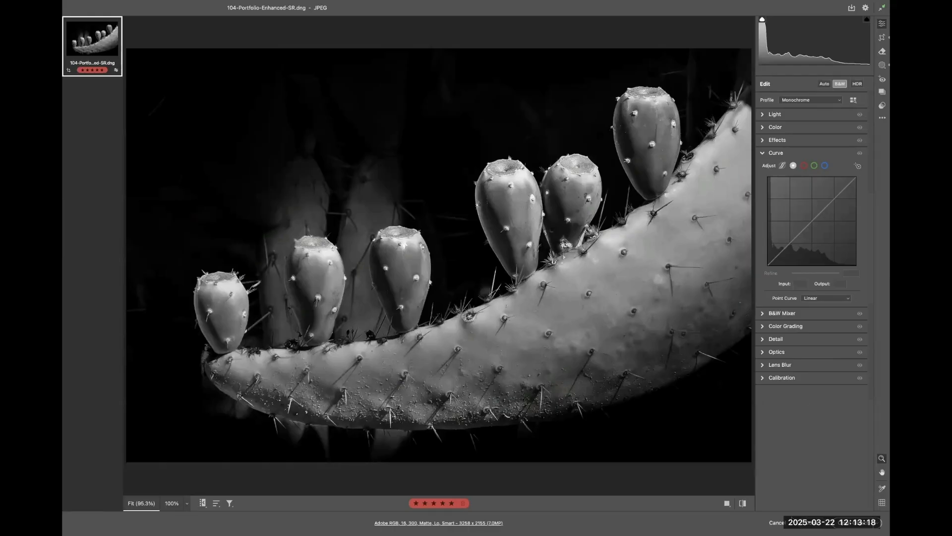
# - Discard the cactus edits and open _DSC2312.dng from the Bridge collection in Camera Raw
pyautogui.click(783, 523)
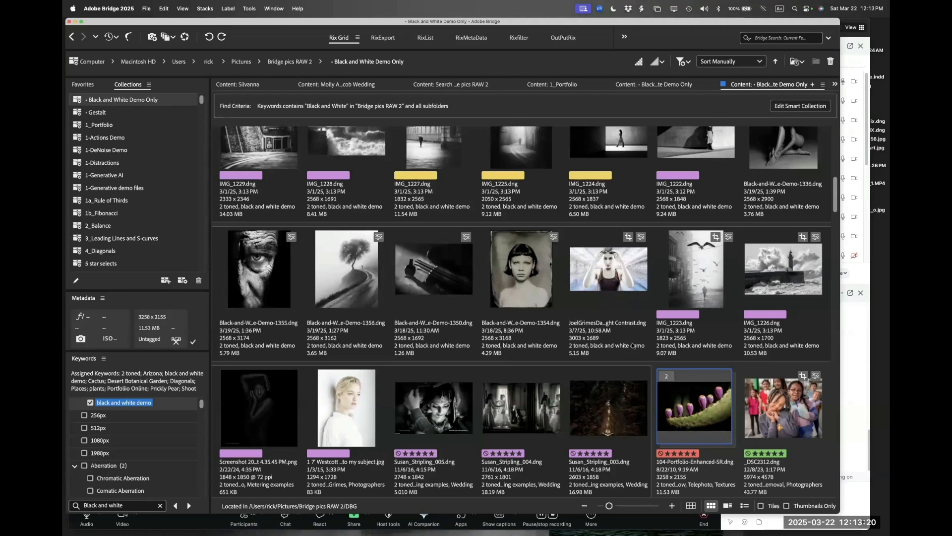
pyautogui.click(774, 414)
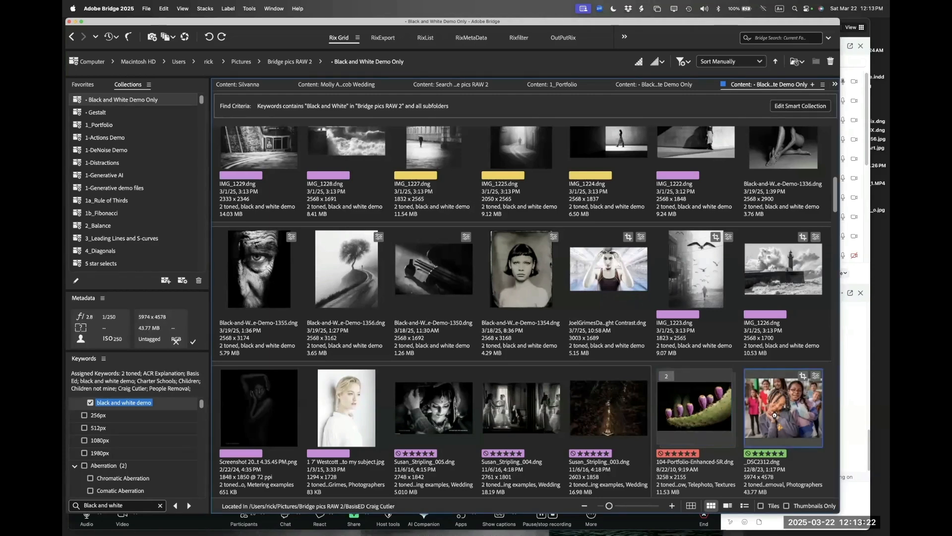
pyautogui.doubleClick(775, 416)
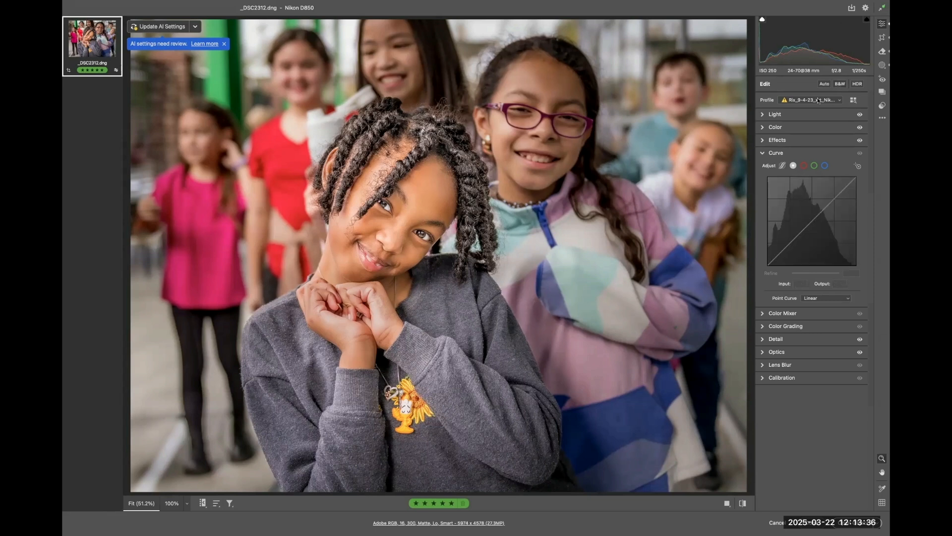
# - Convert the group photo to black and white and create a new mask that selects the background
pyautogui.click(838, 84)
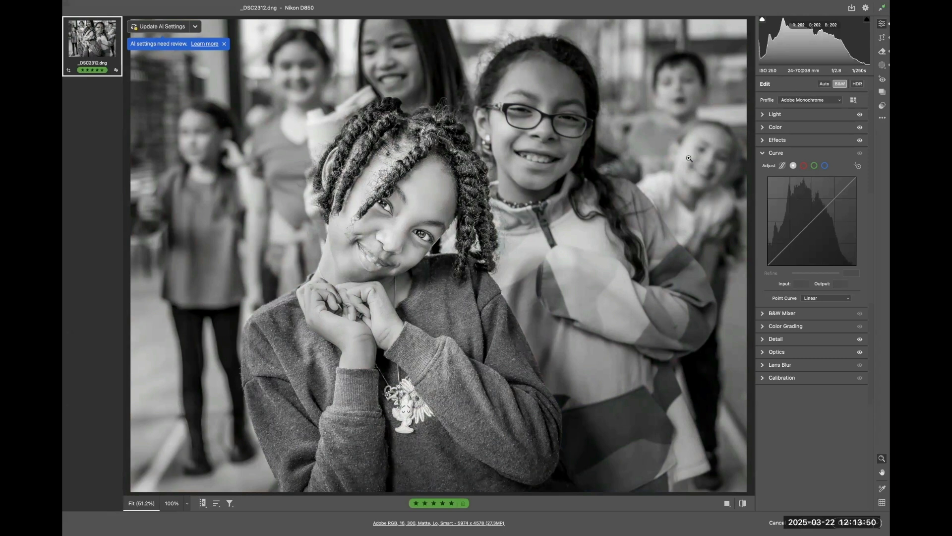
pyautogui.press('m')
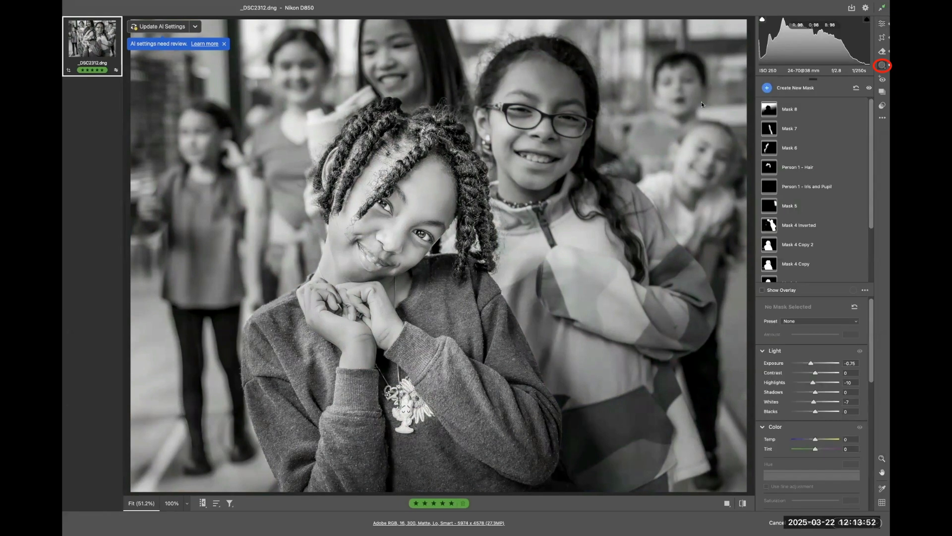
pyautogui.click(767, 88)
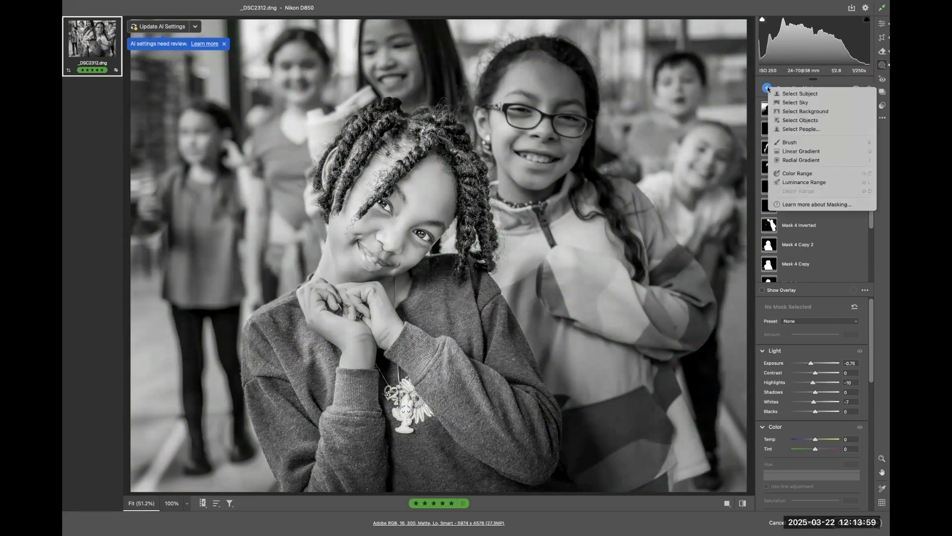
pyautogui.click(821, 111)
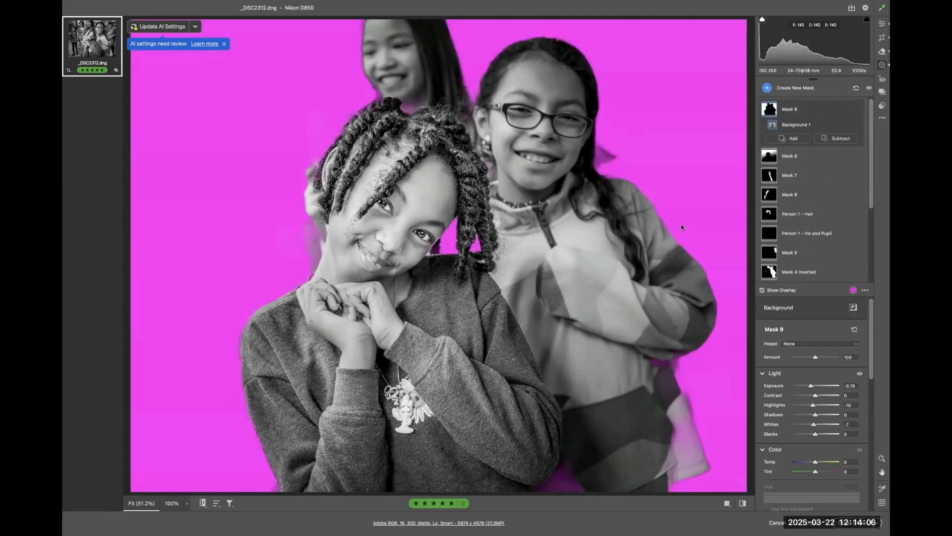
# - Toggle the mask overlay to check the background selection, and leave it hidden
pyautogui.press('o')
pyautogui.press('y')
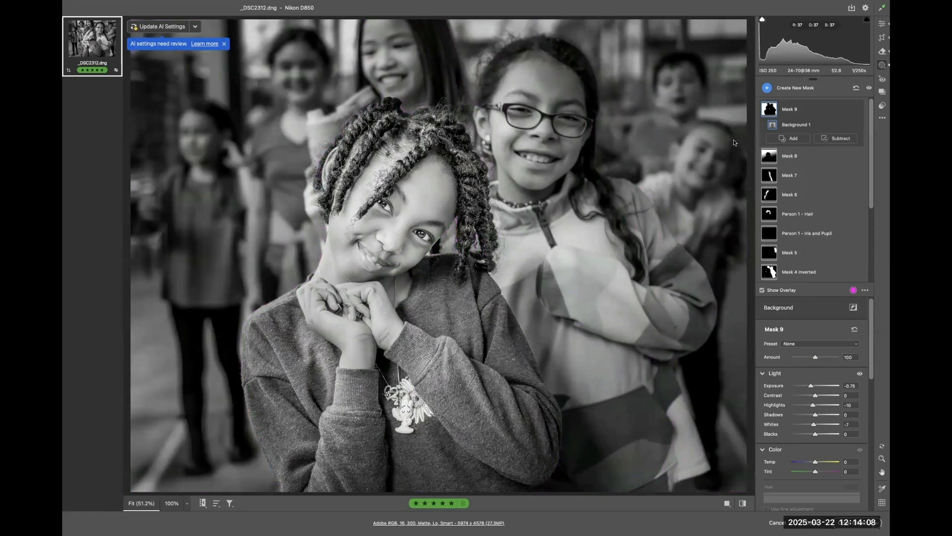
pyautogui.press('y')
pyautogui.press('y')
pyautogui.press('y')
# - Try flattening the background mask's curve with a lowered midtone point and a shadow point at input 28, output 53, and delete both points
pyautogui.scroll(-10, 834, 350)
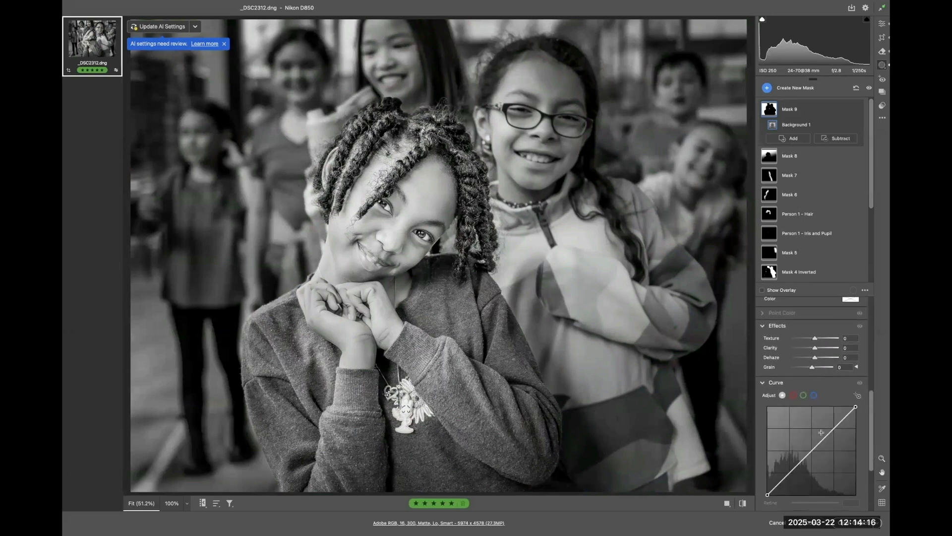
pyautogui.scroll(-2, 821, 431)
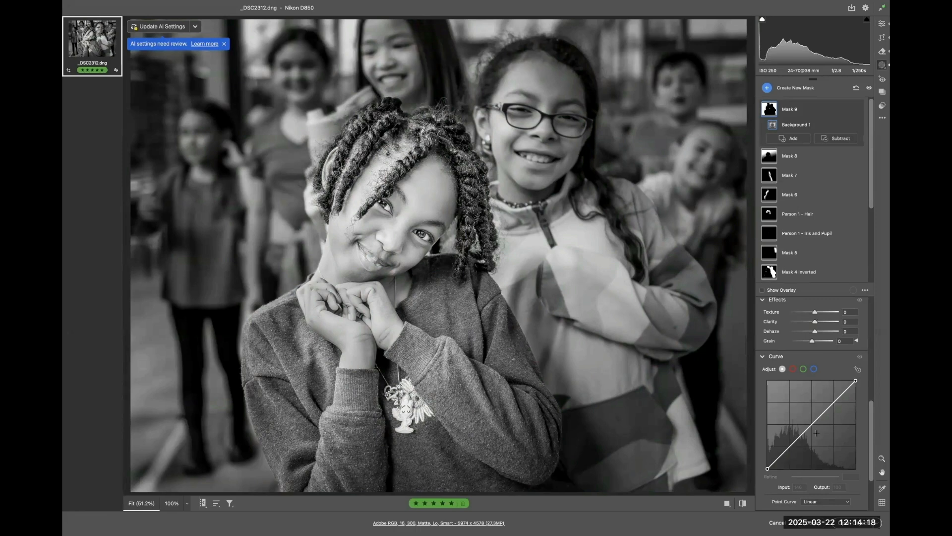
pyautogui.moveTo(811, 424); pyautogui.dragTo(776, 450)
pyautogui.click(779, 462)
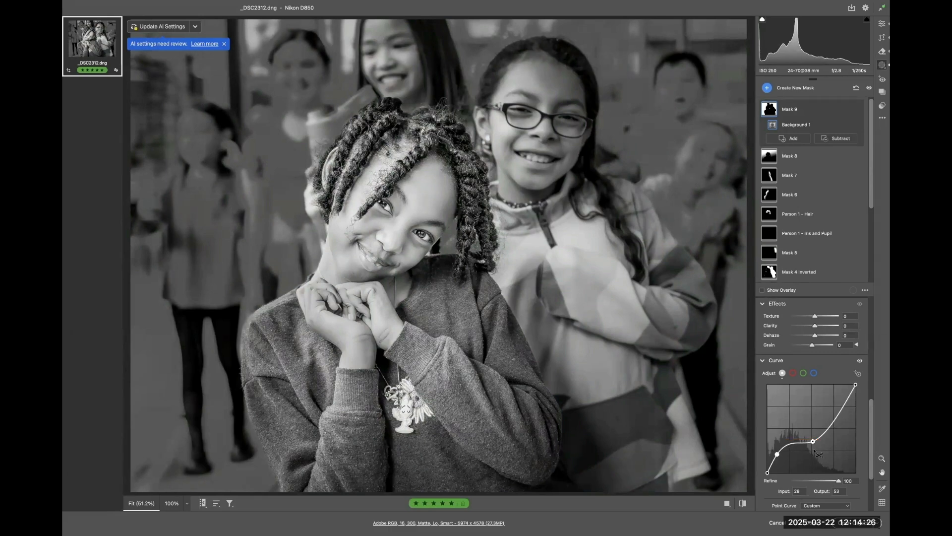
pyautogui.press('Delete')
pyautogui.press('Delete')
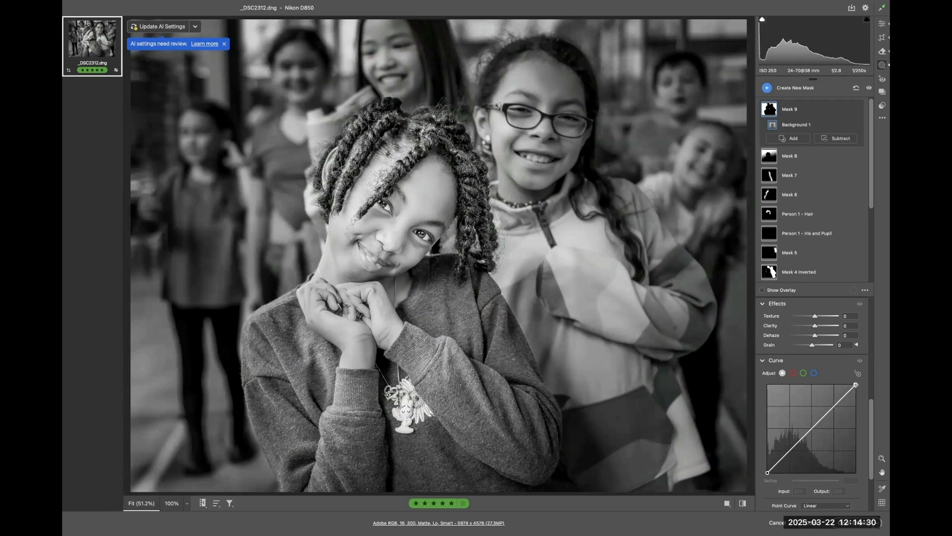
# - Lower the white endpoint of the background mask's curve to output 169 and raise its black endpoint slightly
pyautogui.moveTo(855, 385); pyautogui.dragTo(856, 414)
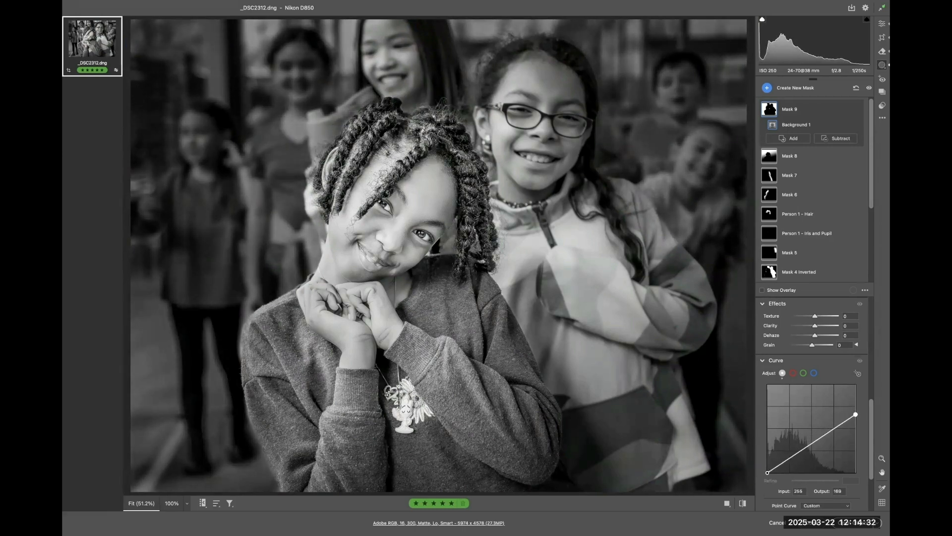
pyautogui.moveTo(767, 473); pyautogui.dragTo(767, 464)
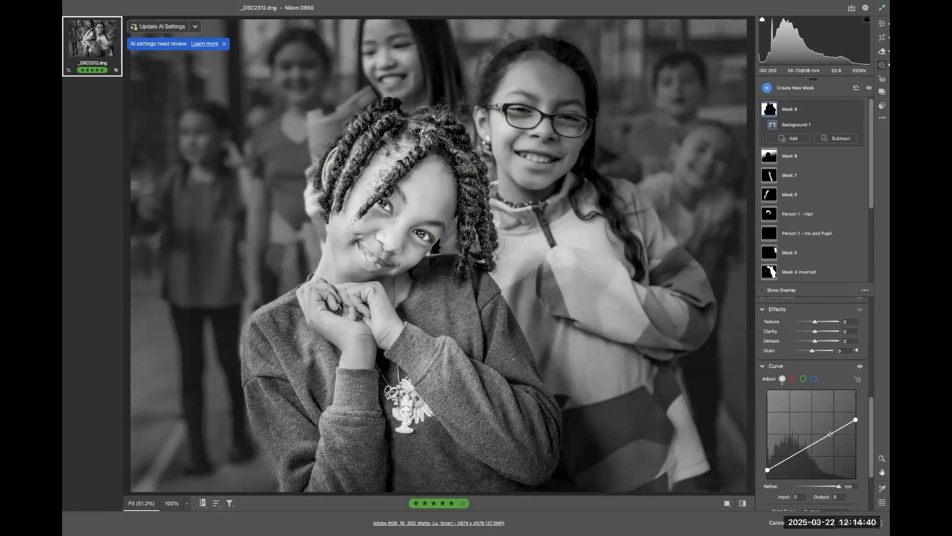
# - Try raising both endpoints of the background mask's curve, the black one to output 54, and undo back to the linear curve
pyautogui.click(856, 419)
pyautogui.click(767, 470)
pyautogui.moveTo(767, 470); pyautogui.dragTo(768, 451)
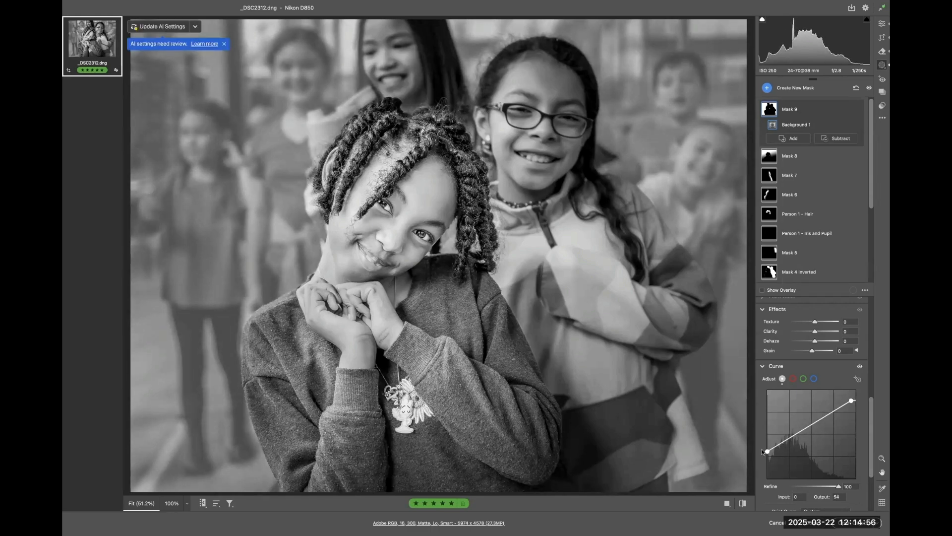
pyautogui.press('super+z')
pyautogui.press('super+z')
pyautogui.press('super+z')
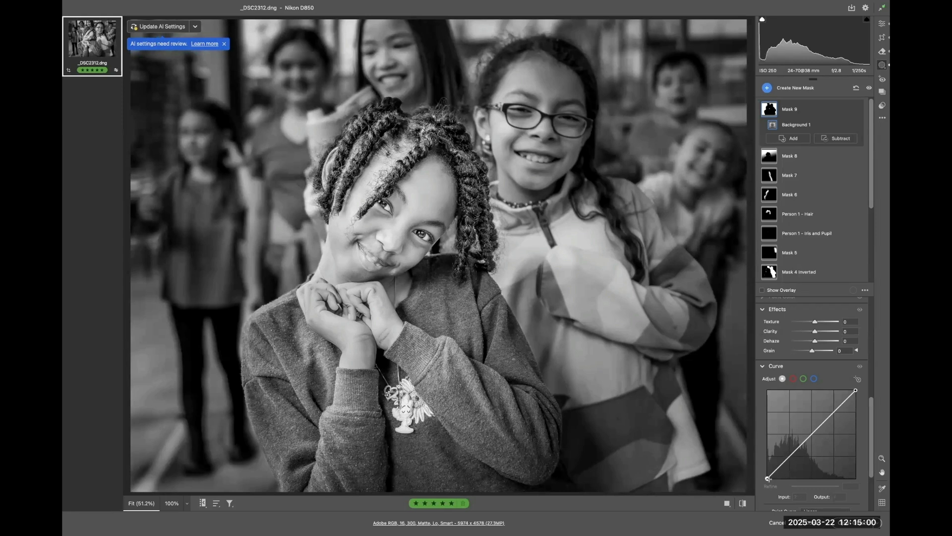
# - Lower the background mask curve's white endpoint to output 140 and raise its black endpoint to output 142, easing the black back to 69
pyautogui.click(768, 478)
pyautogui.click(856, 391)
pyautogui.moveTo(856, 391); pyautogui.dragTo(856, 430)
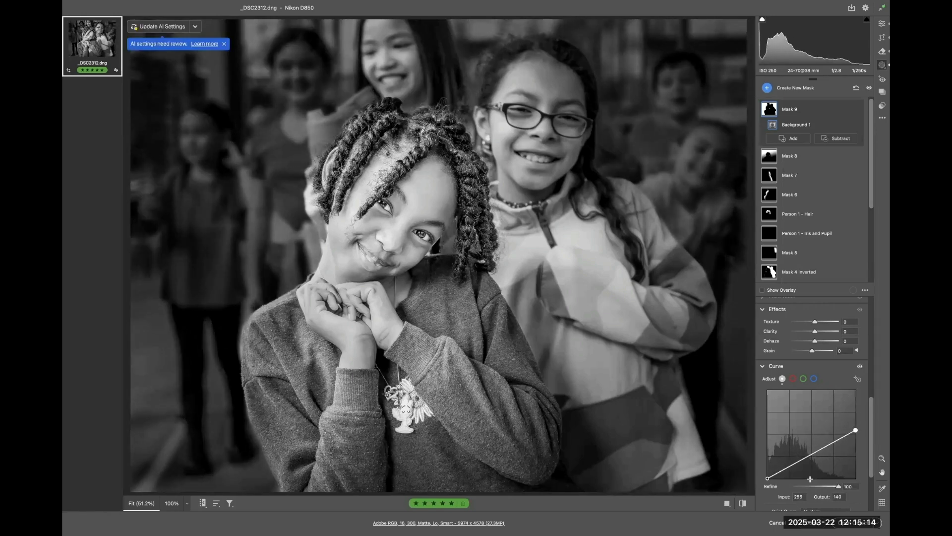
pyautogui.moveTo(767, 478); pyautogui.dragTo(768, 429)
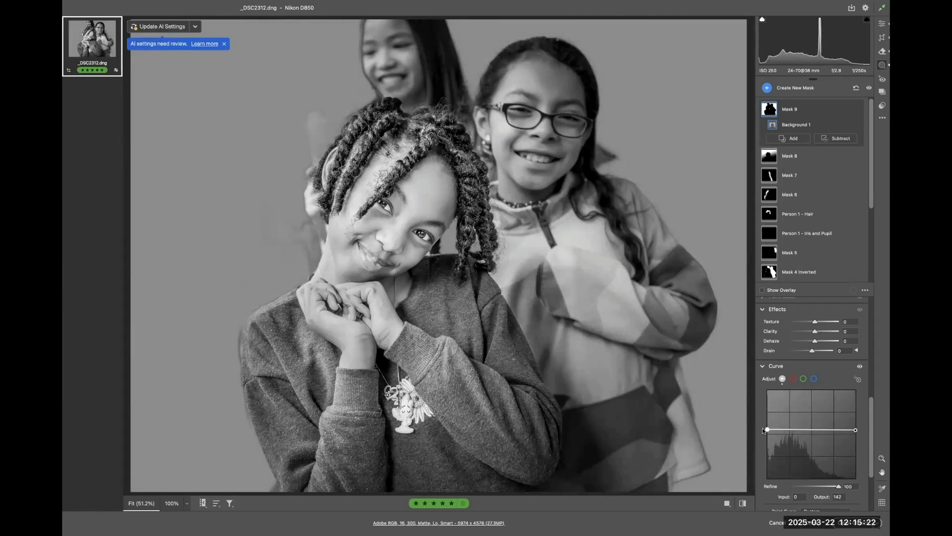
pyautogui.moveTo(767, 430); pyautogui.dragTo(768, 454)
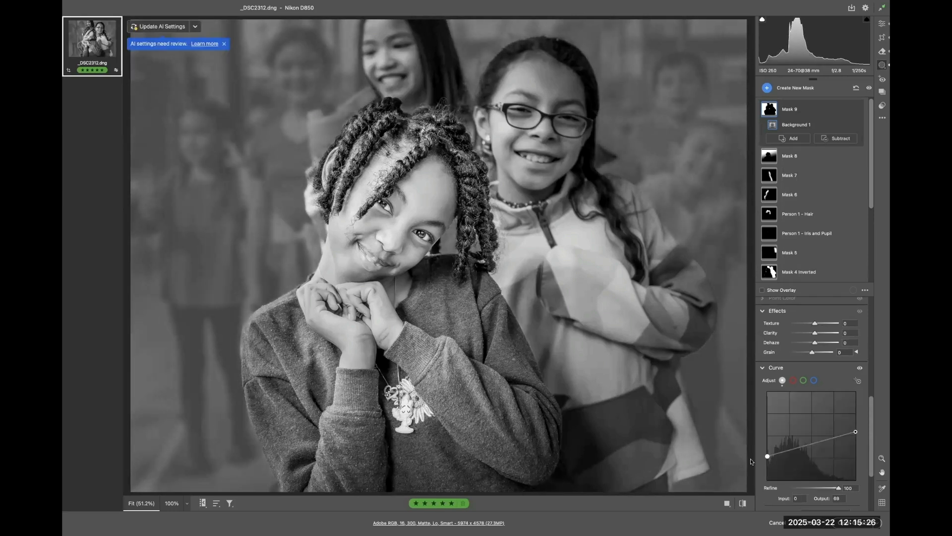
# - Raise the background mask curve's white endpoint to about output 204 and adjust its black endpoint for a light, low-contrast background
pyautogui.click(856, 433)
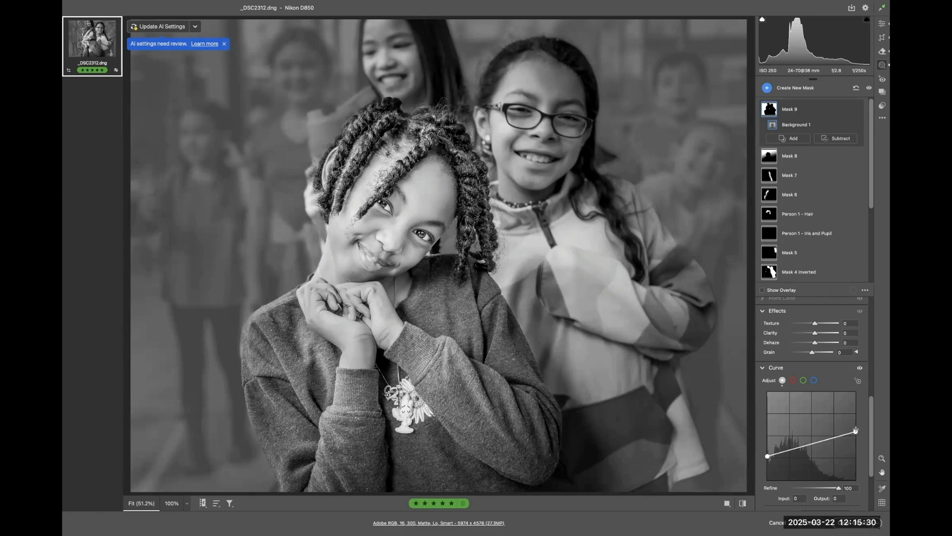
pyautogui.moveTo(855, 431); pyautogui.dragTo(853, 405)
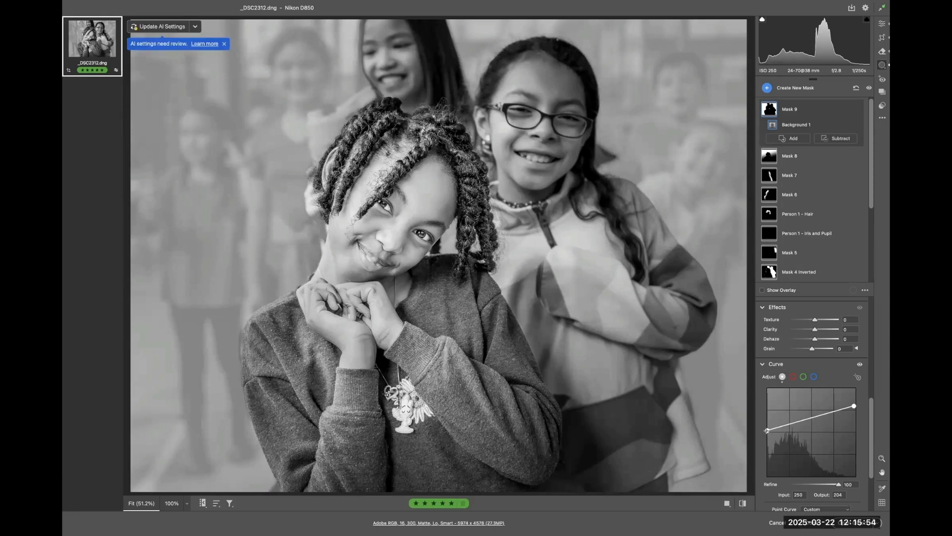
pyautogui.moveTo(767, 431); pyautogui.dragTo(767, 445)
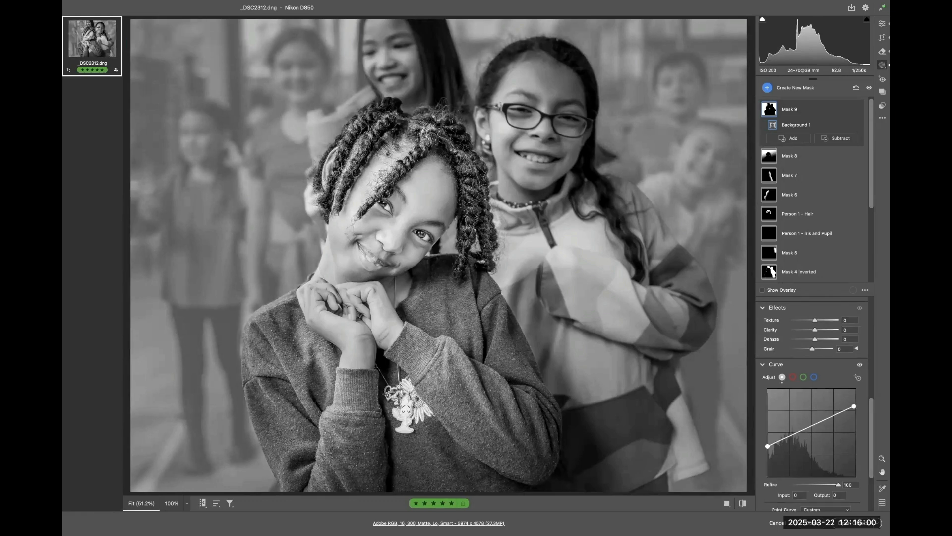
pyautogui.moveTo(854, 407)
pyautogui.mouseDown()
pyautogui.moveTo(854, 395)
pyautogui.moveTo(855, 407)
pyautogui.mouseUp()
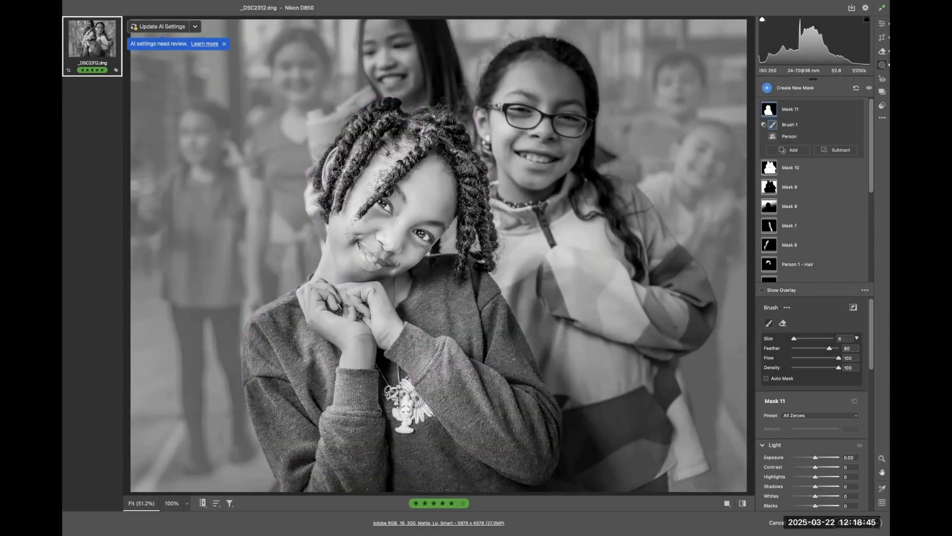
# - Shape an S-curve on Mask 11 with a highlight point at input 200, output 220 and a shadow point at about input 67, output 61
pyautogui.scroll(-5, 857, 408)
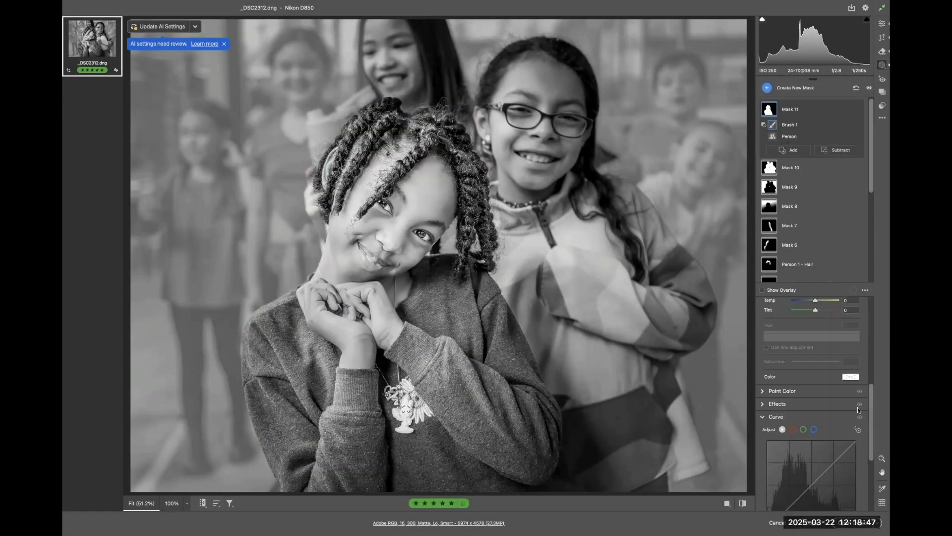
pyautogui.scroll(-3, 858, 409)
pyautogui.scroll(-2, 858, 409)
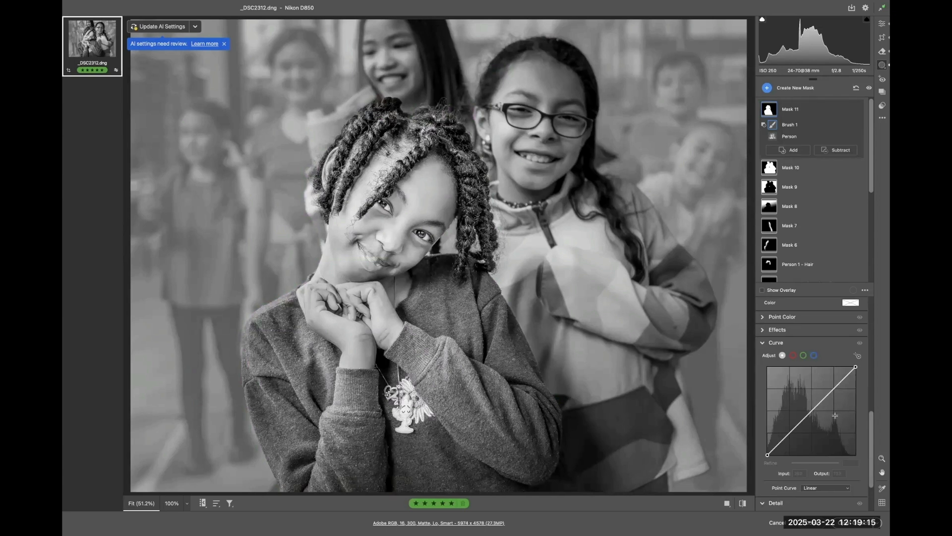
pyautogui.click(835, 387)
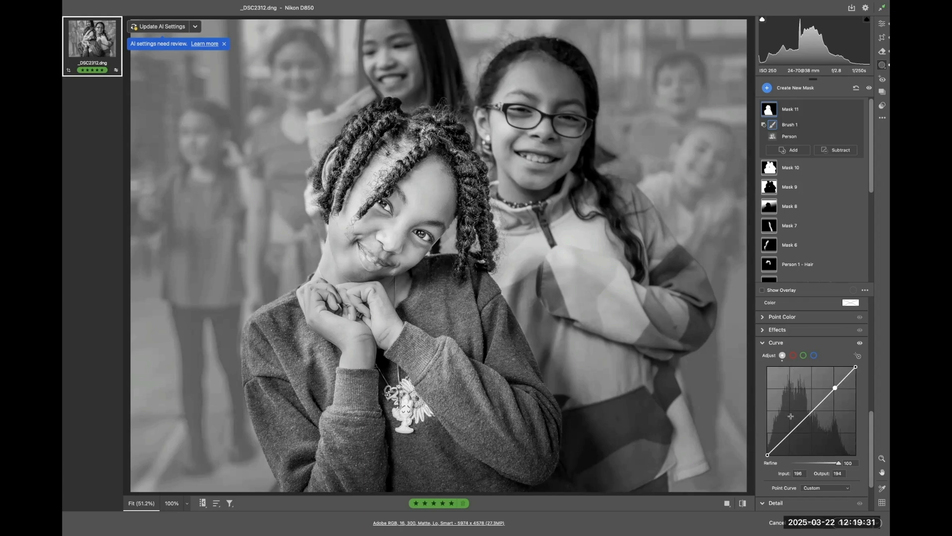
pyautogui.click(790, 433)
pyautogui.moveTo(836, 388); pyautogui.dragTo(837, 379)
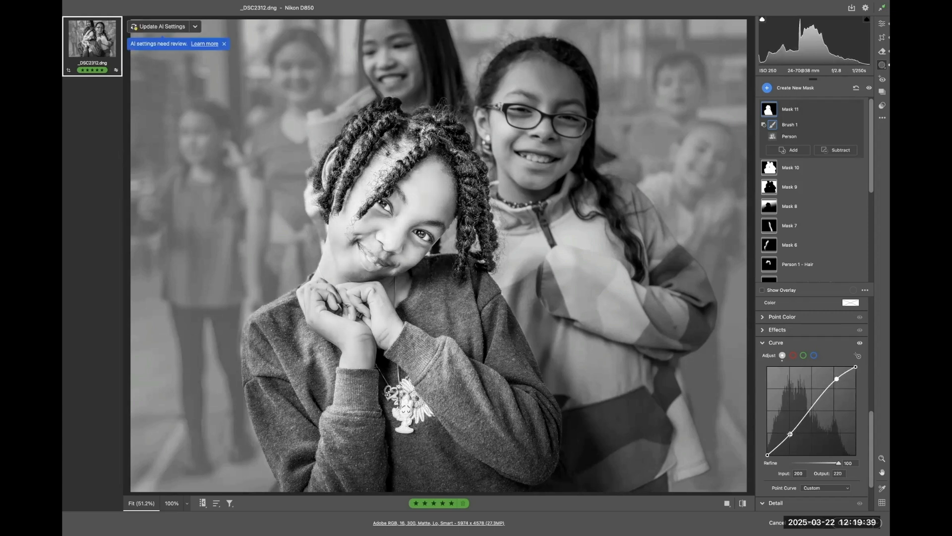
pyautogui.moveTo(791, 434); pyautogui.dragTo(791, 439)
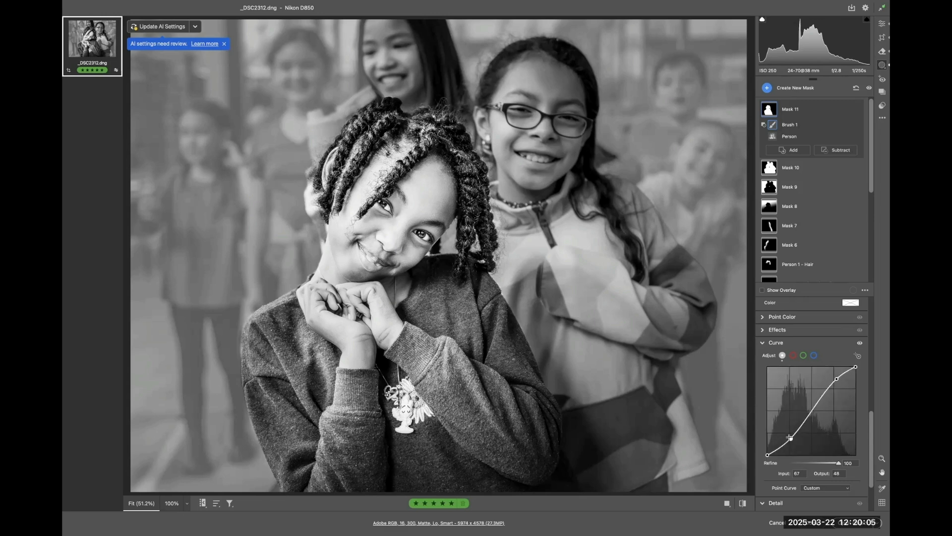
pyautogui.moveTo(791, 439); pyautogui.dragTo(790, 434)
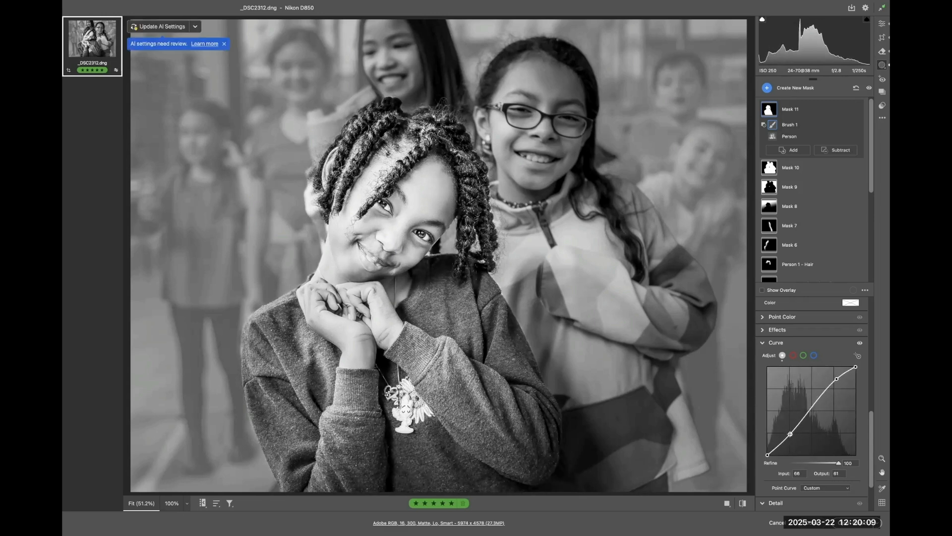
# - Cancel the group photo's Camera Raw session and switch to Adobe Bridge
pyautogui.press('super+Tab')
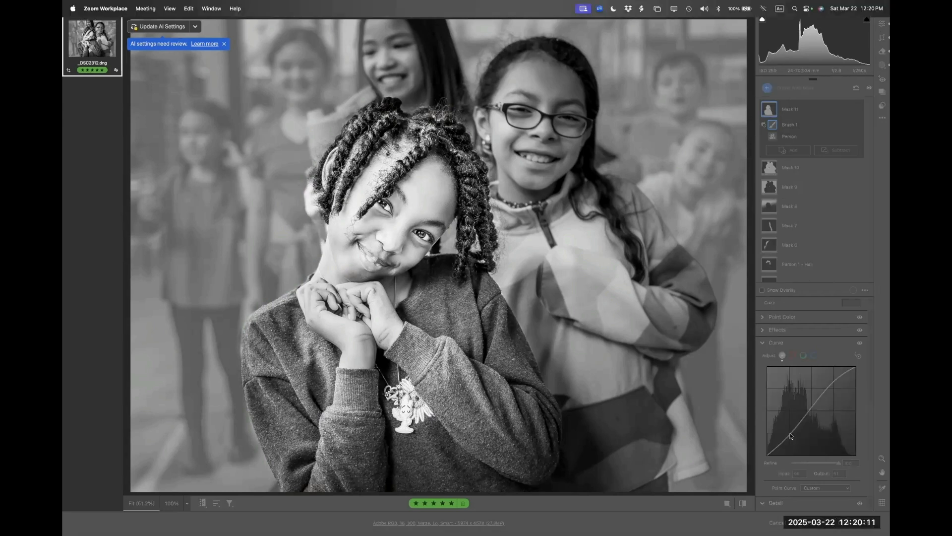
pyautogui.click(752, 512)
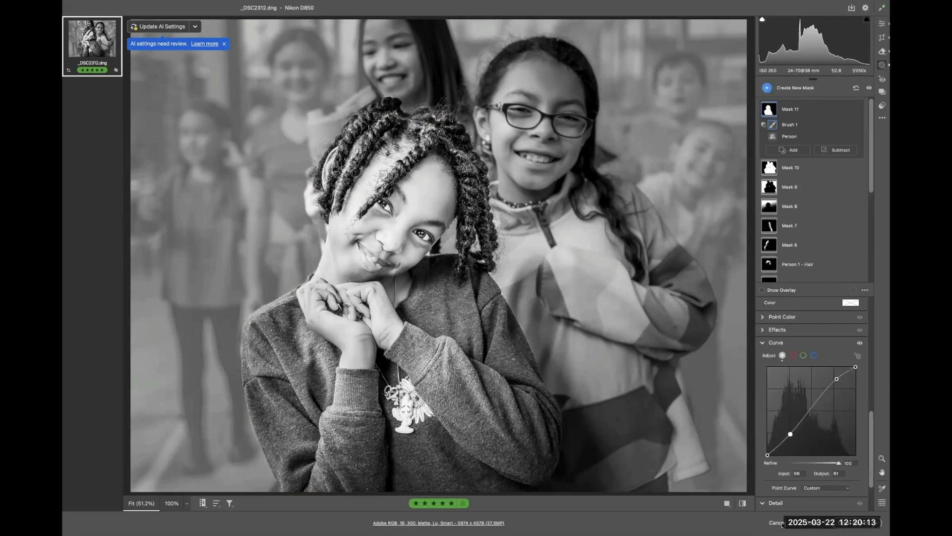
pyautogui.click(783, 524)
pyautogui.press('super+Tab')
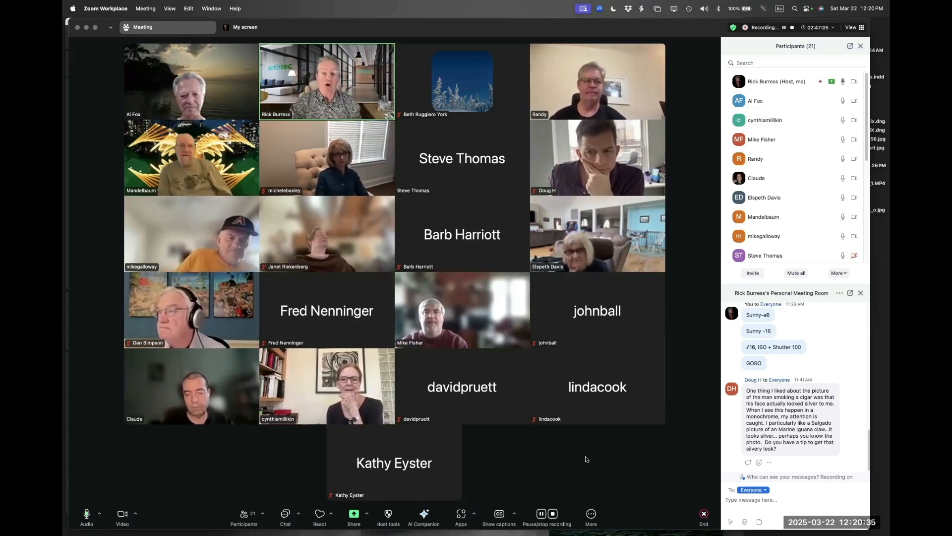
pyautogui.press('super+Tab')
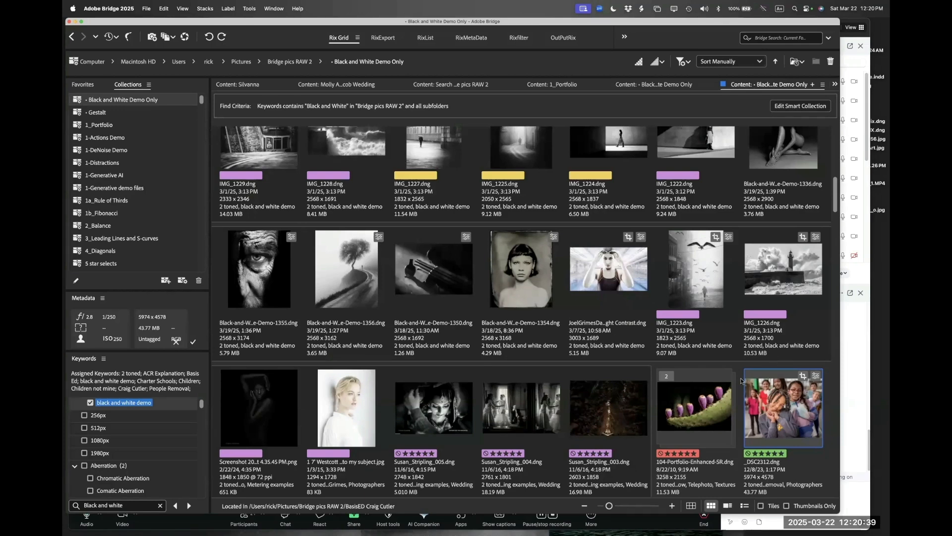
# - Open the group photo _DSC9603.dng from the Black and White Demo Only collection in Camera Raw
pyautogui.scroll(-5, 740, 381)
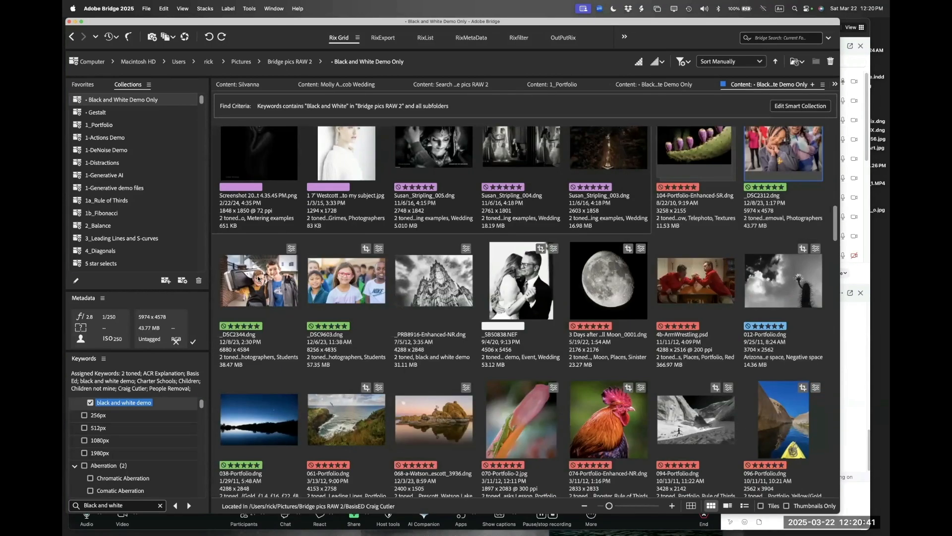
pyautogui.click(332, 278)
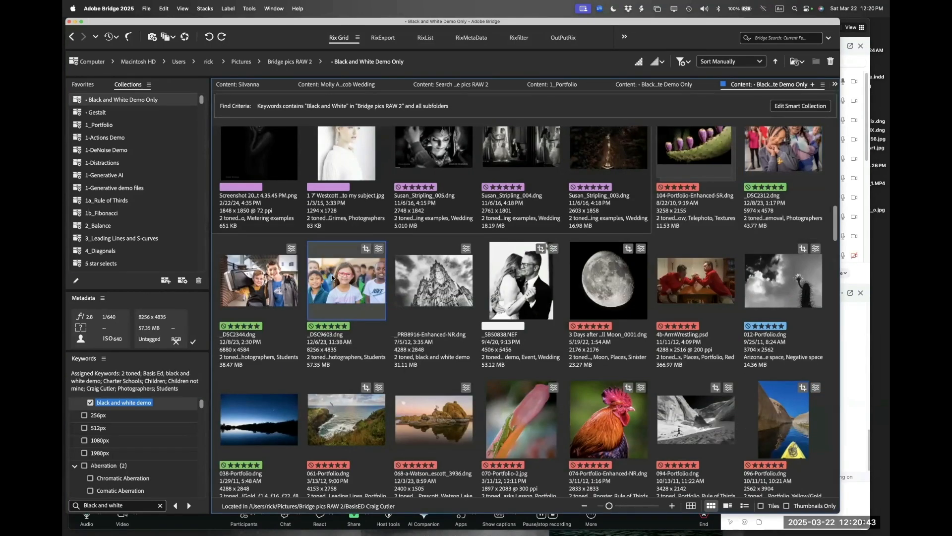
pyautogui.doubleClick(332, 278)
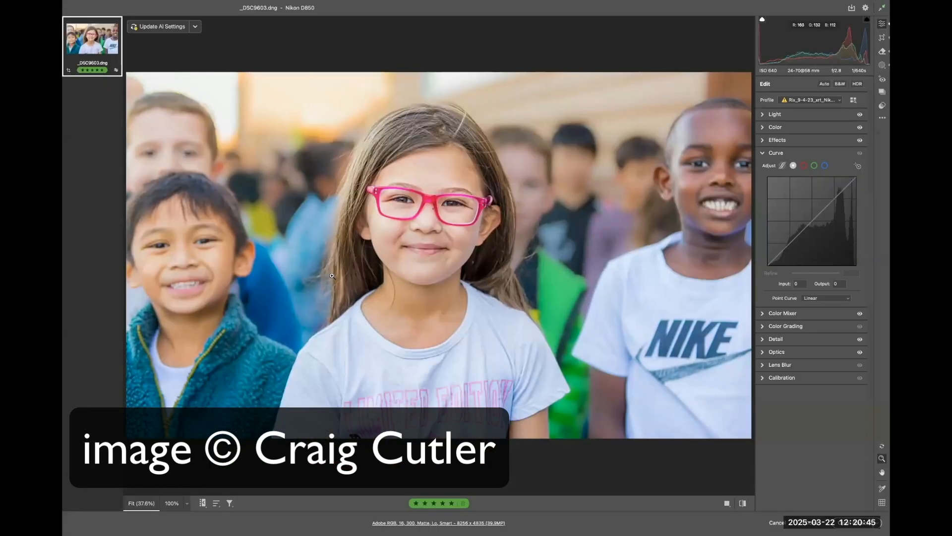